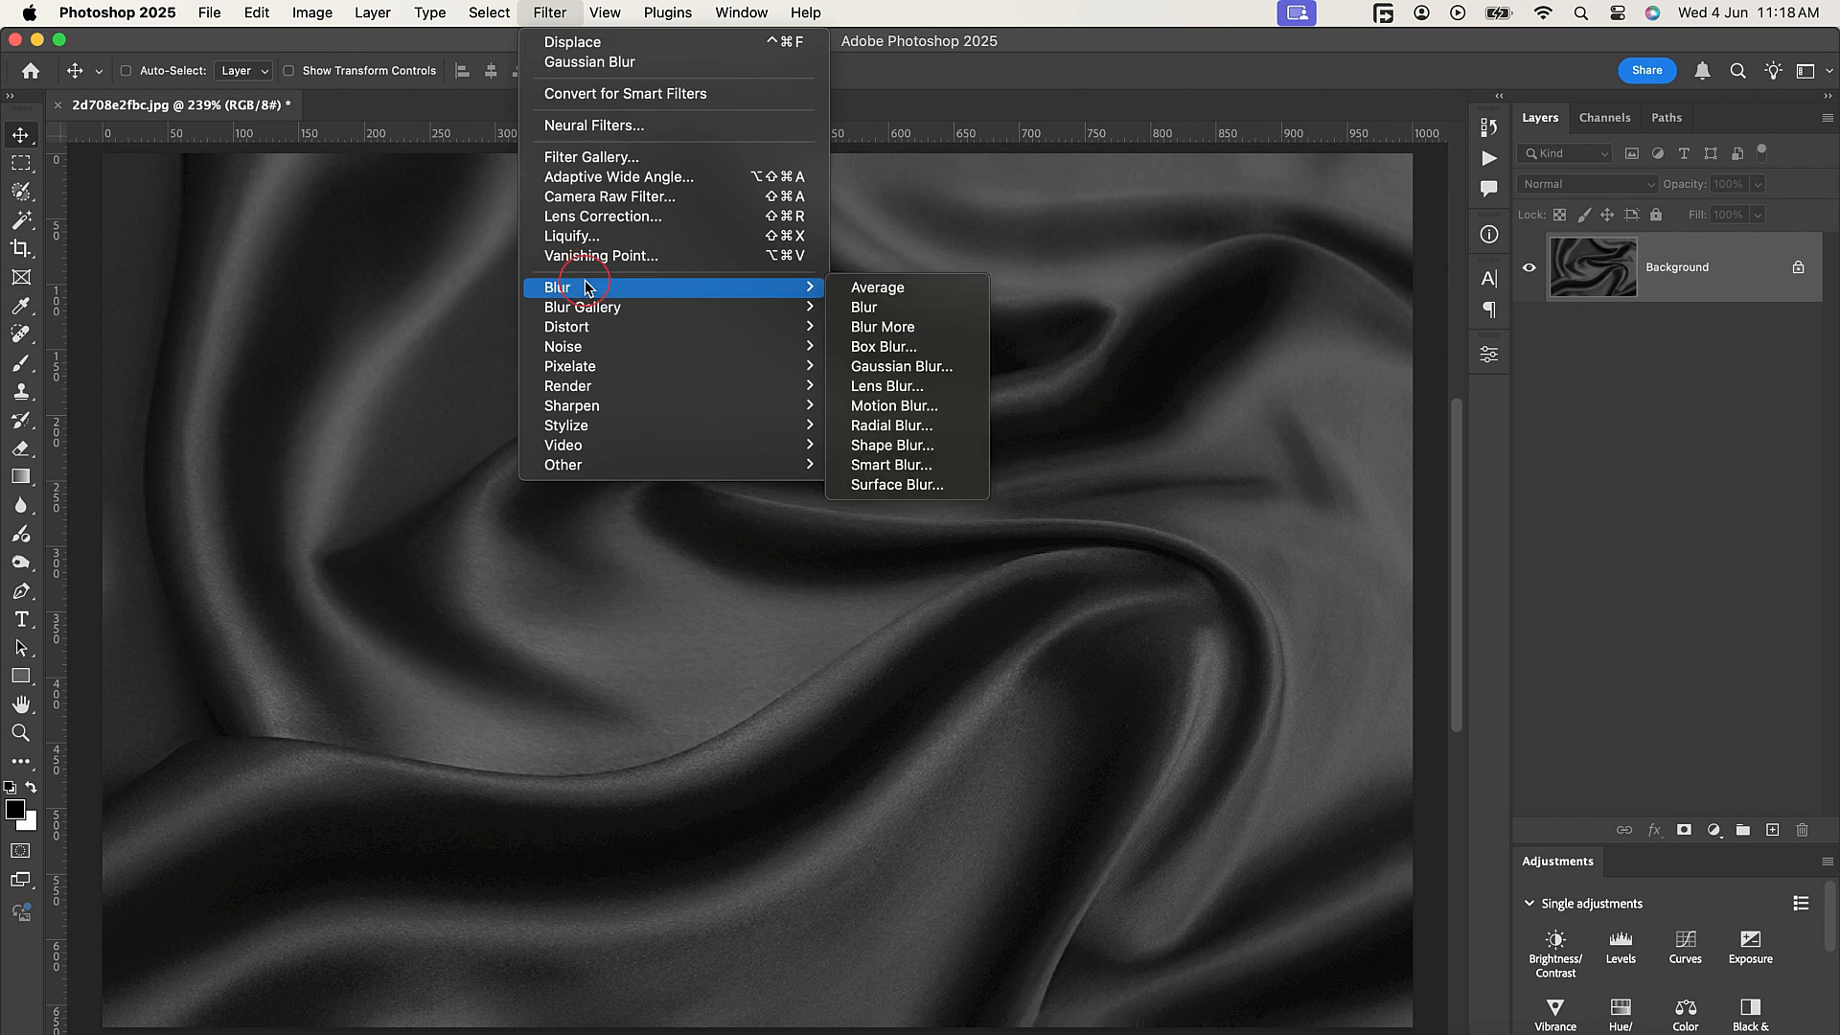
# Apply a Gaussian Blur with a 5.6 pixel radius to the grayscale fabric image
pyautogui.click(909, 369)
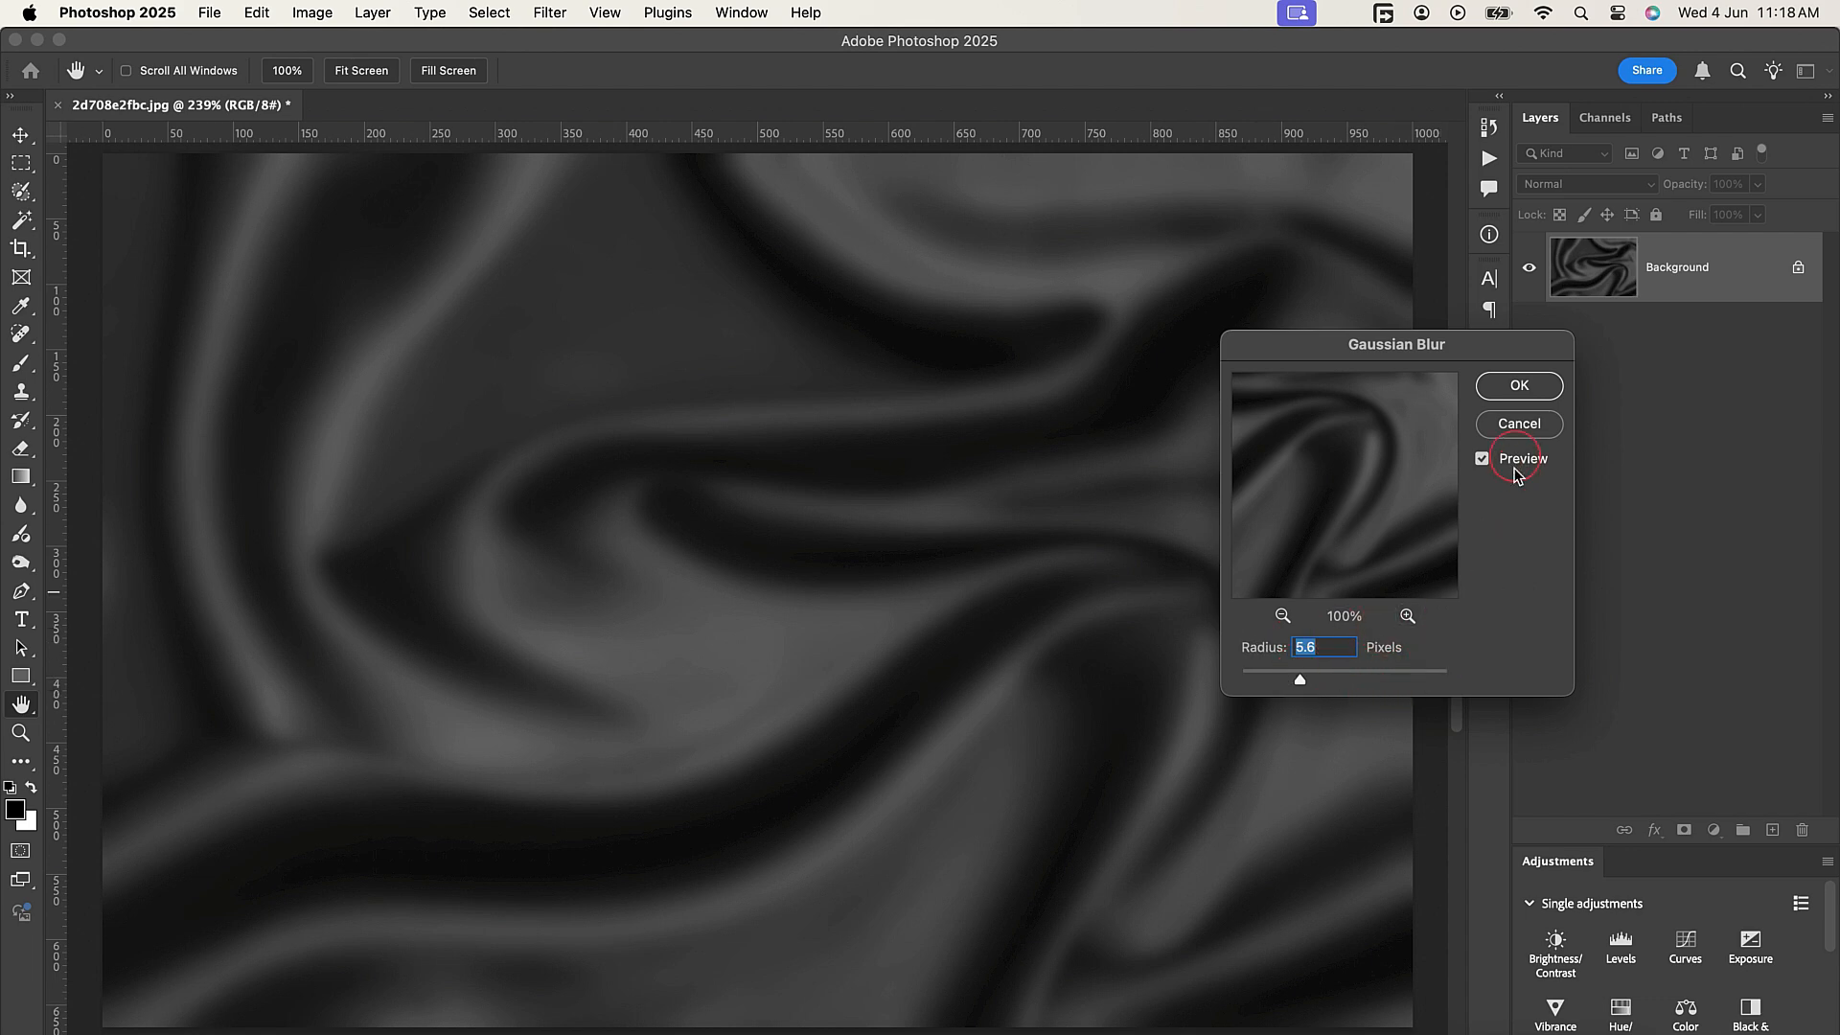
pyautogui.click(1514, 384)
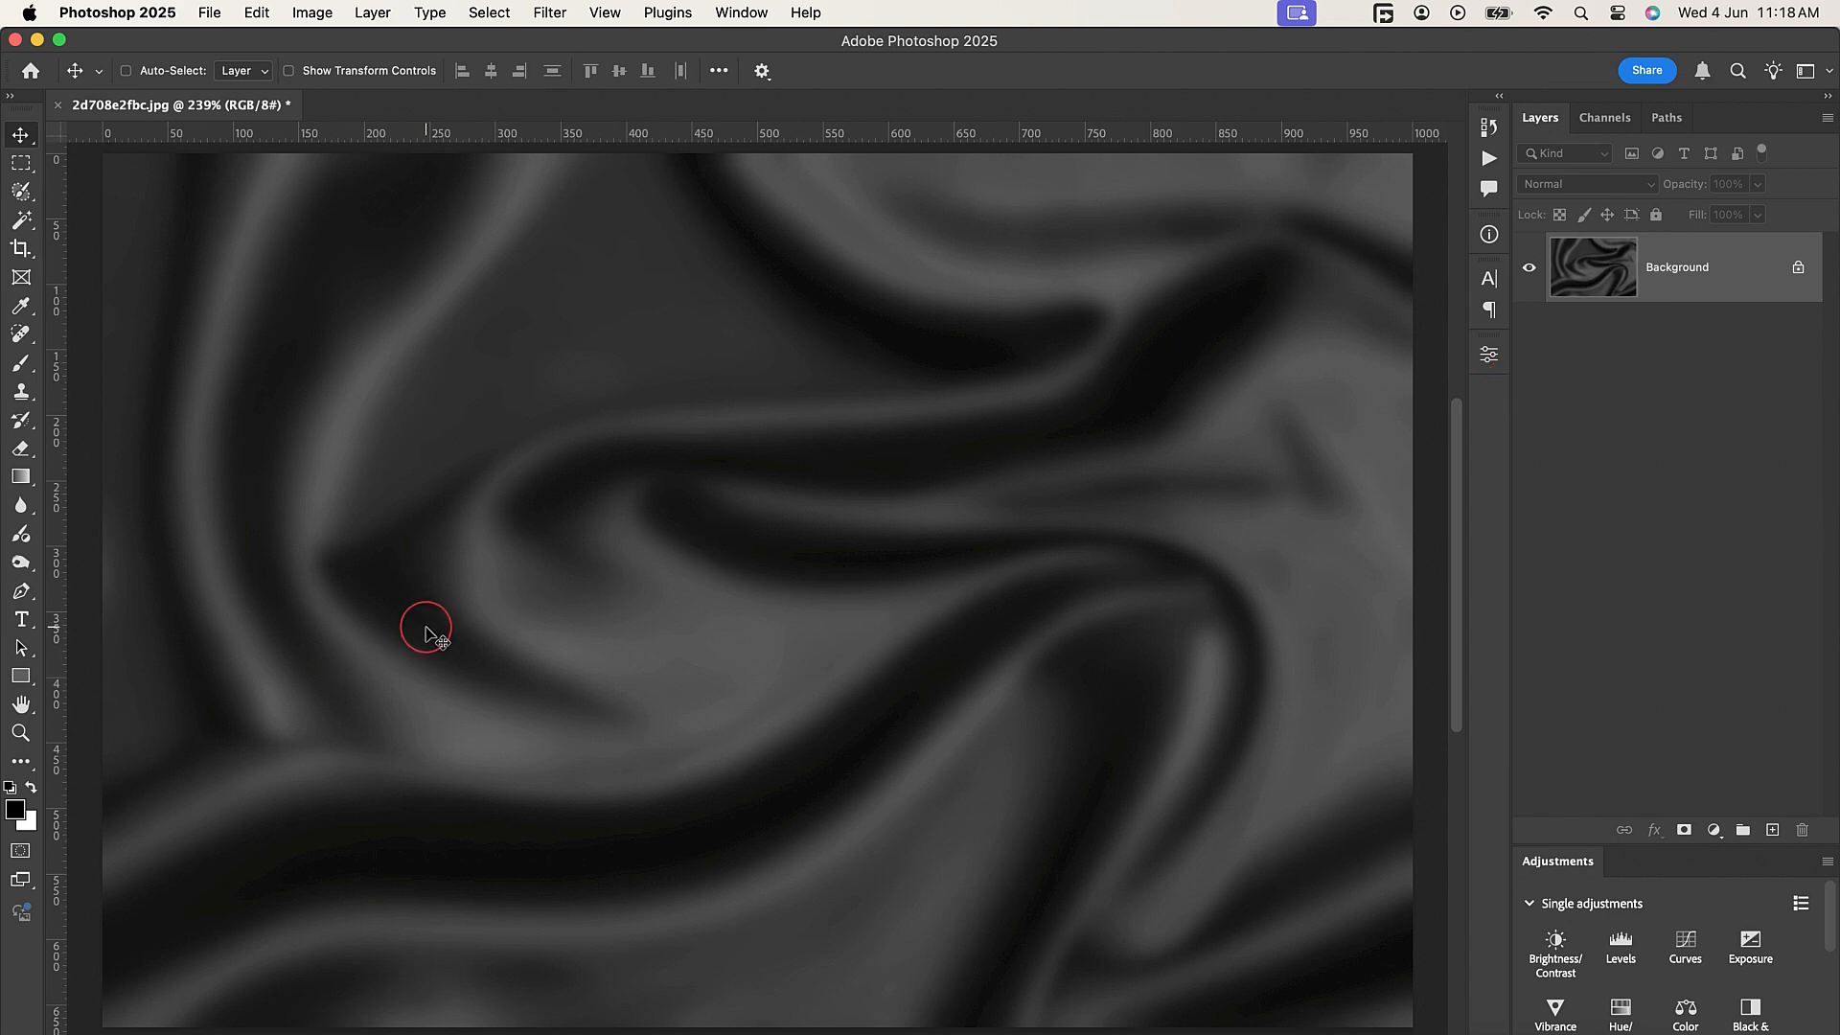
# Set up saving the blurred image in Photoshop format as Displacement.psd, and cancel the save
pyautogui.press('super+shift+s')
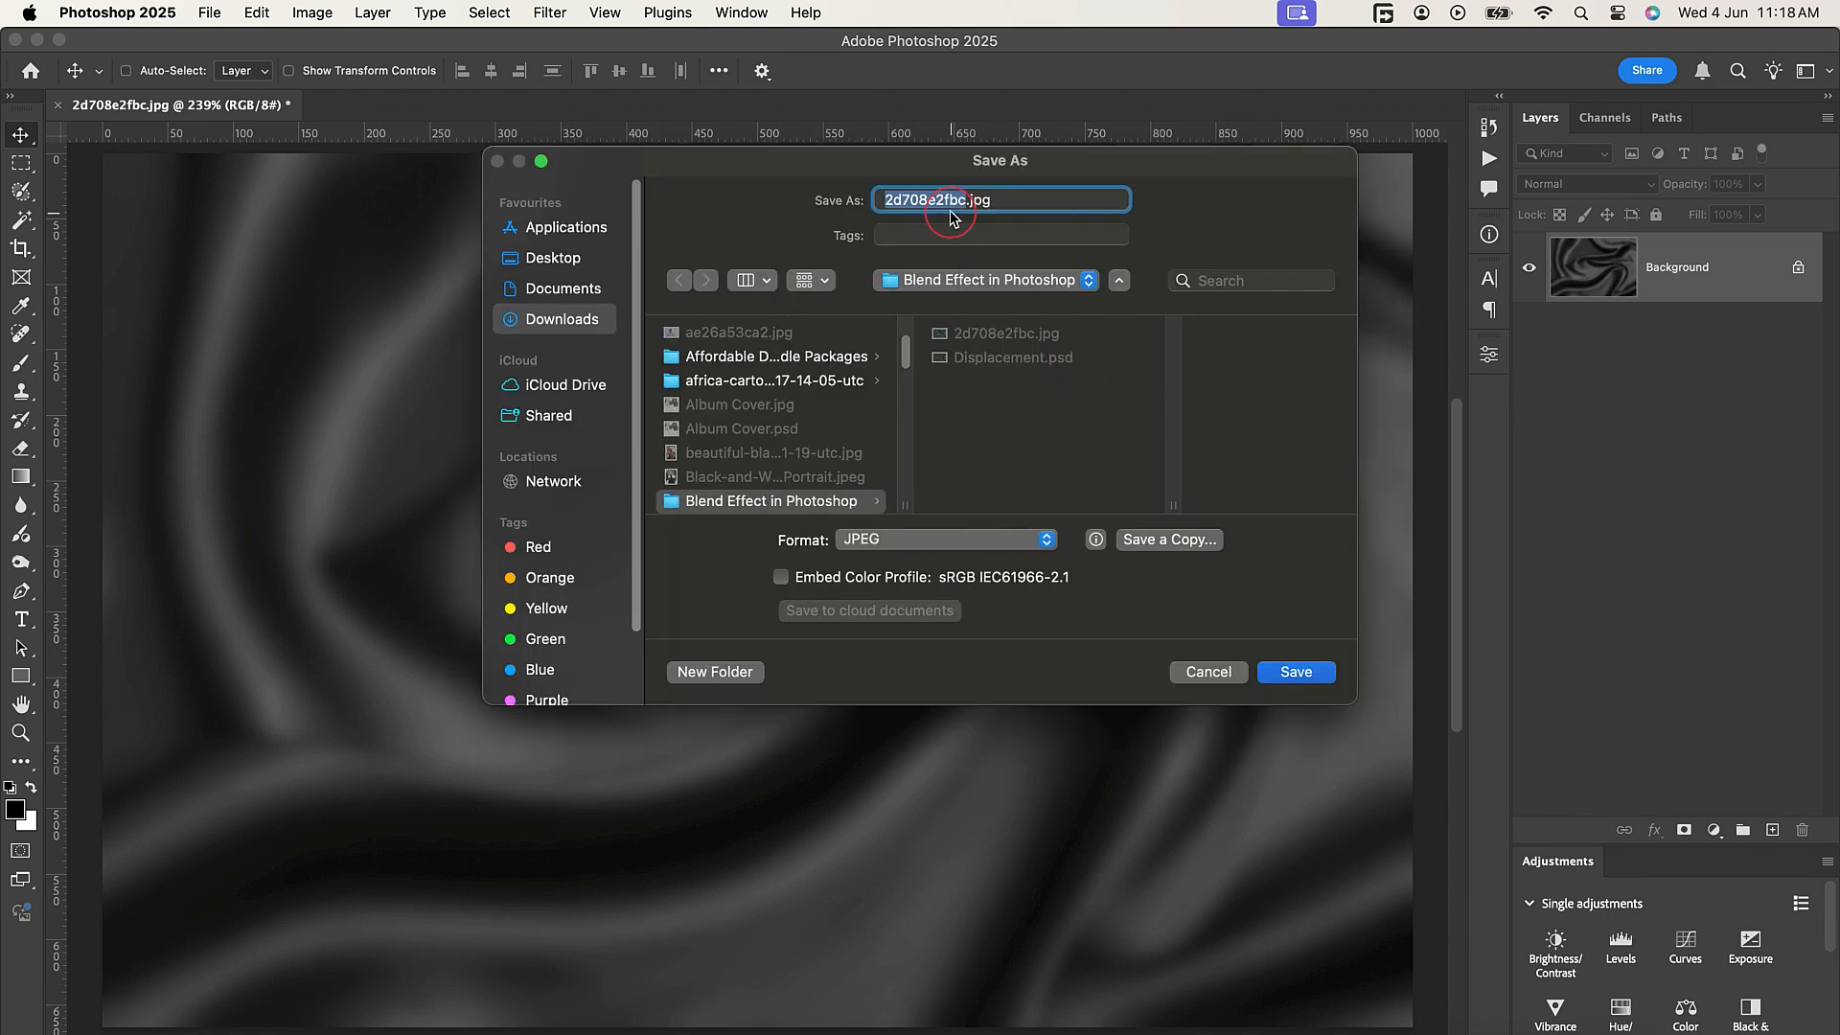
pyautogui.click(923, 542)
pyautogui.click(918, 393)
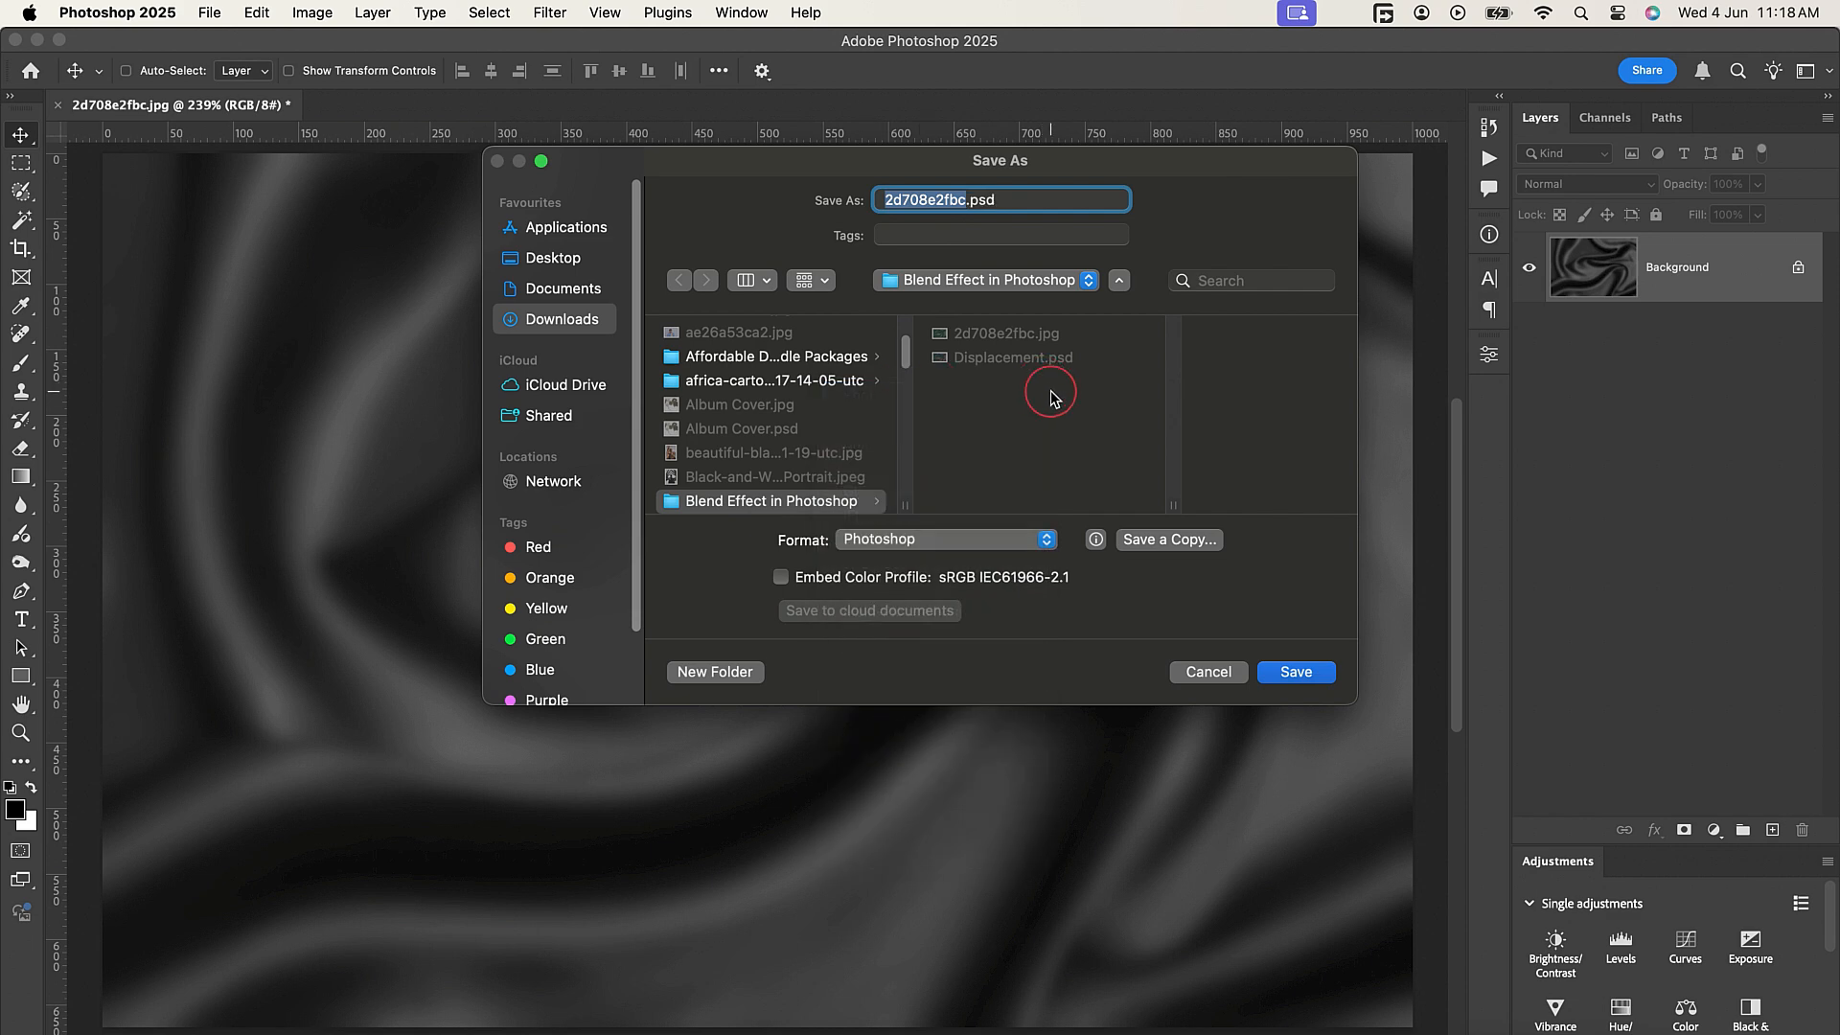
pyautogui.write('Displacement')
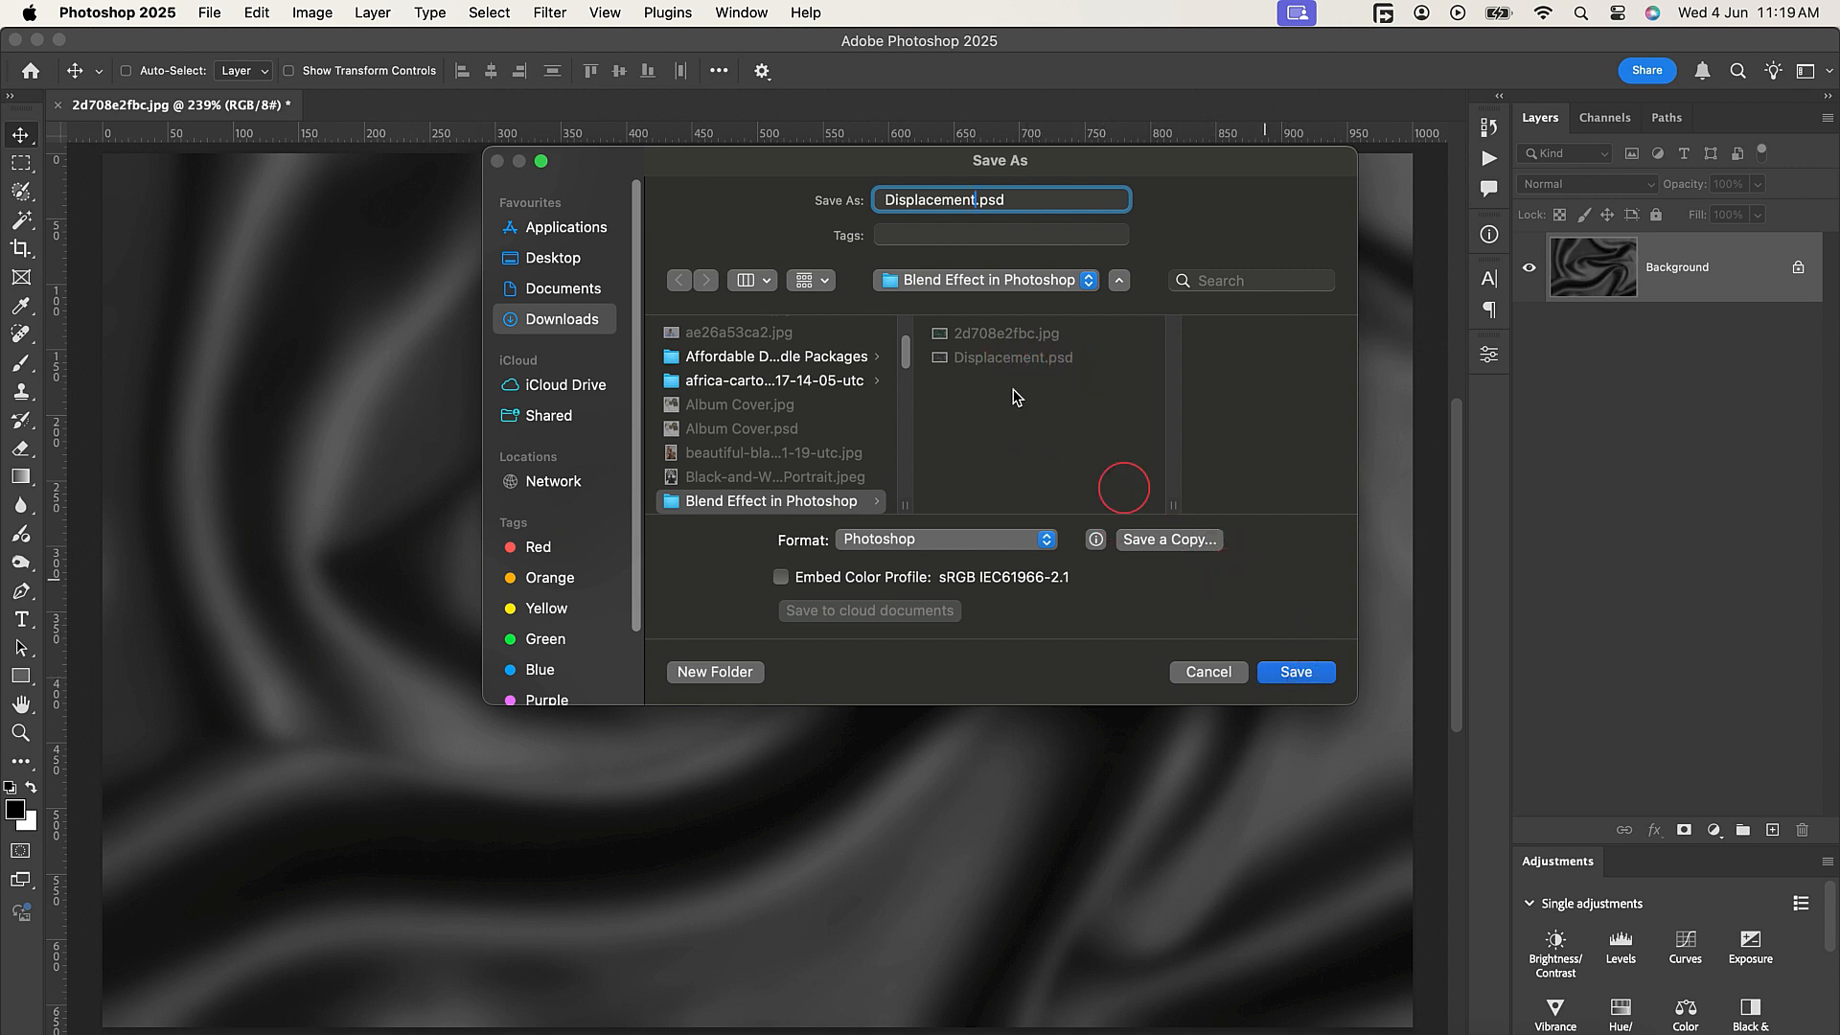
pyautogui.click(1208, 671)
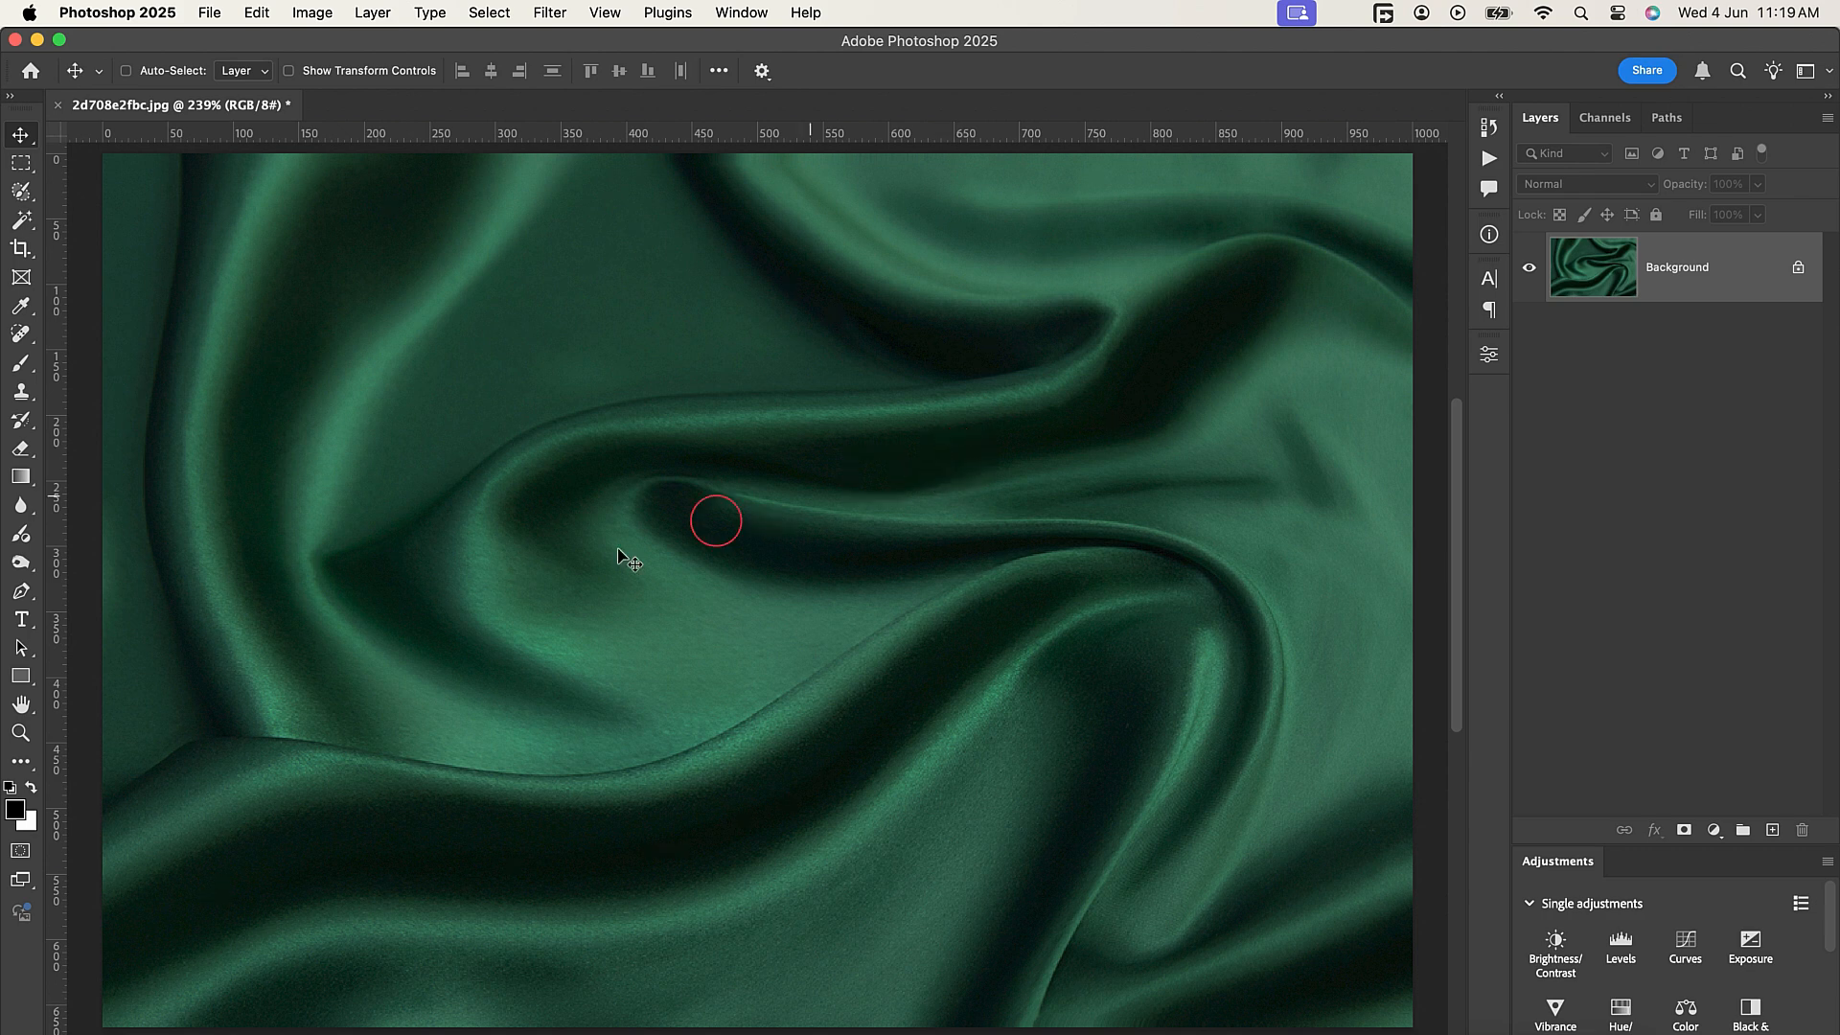
# Add white two-line text reading BLEND and EFFECT in Montserrat Black over the green fabric
pyautogui.click(22, 621)
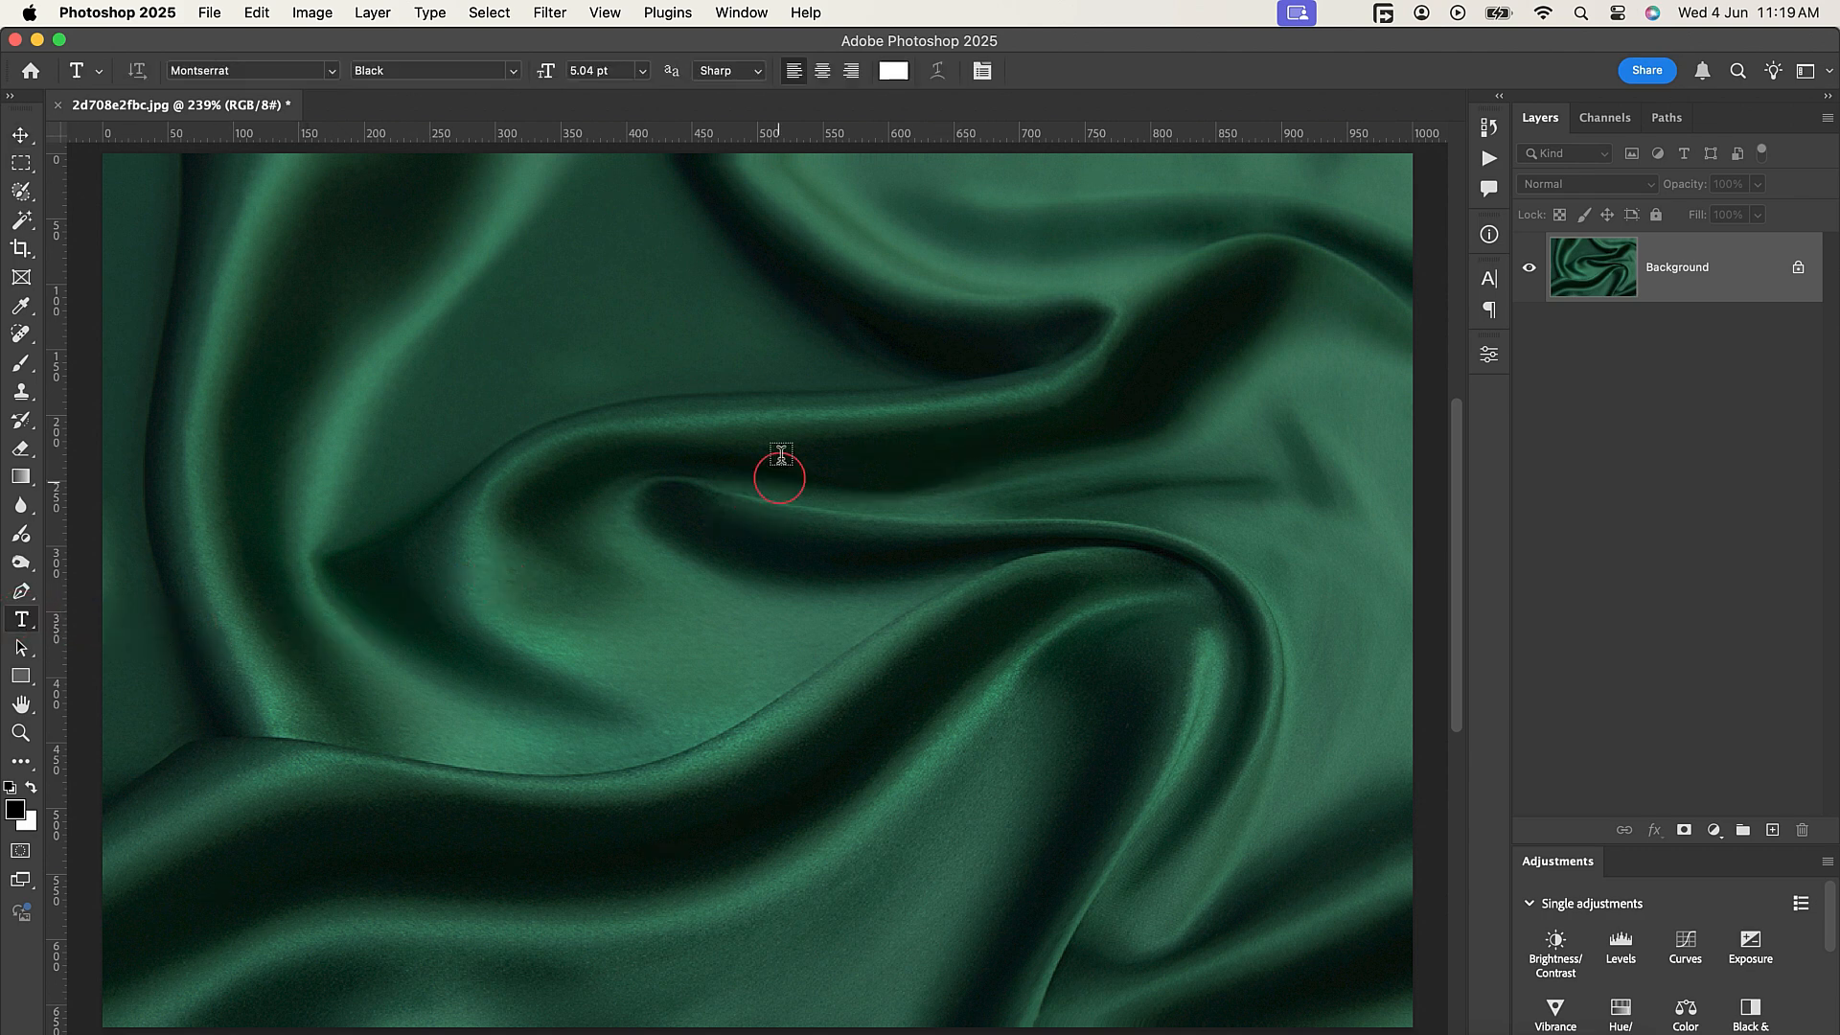
pyautogui.click(611, 448)
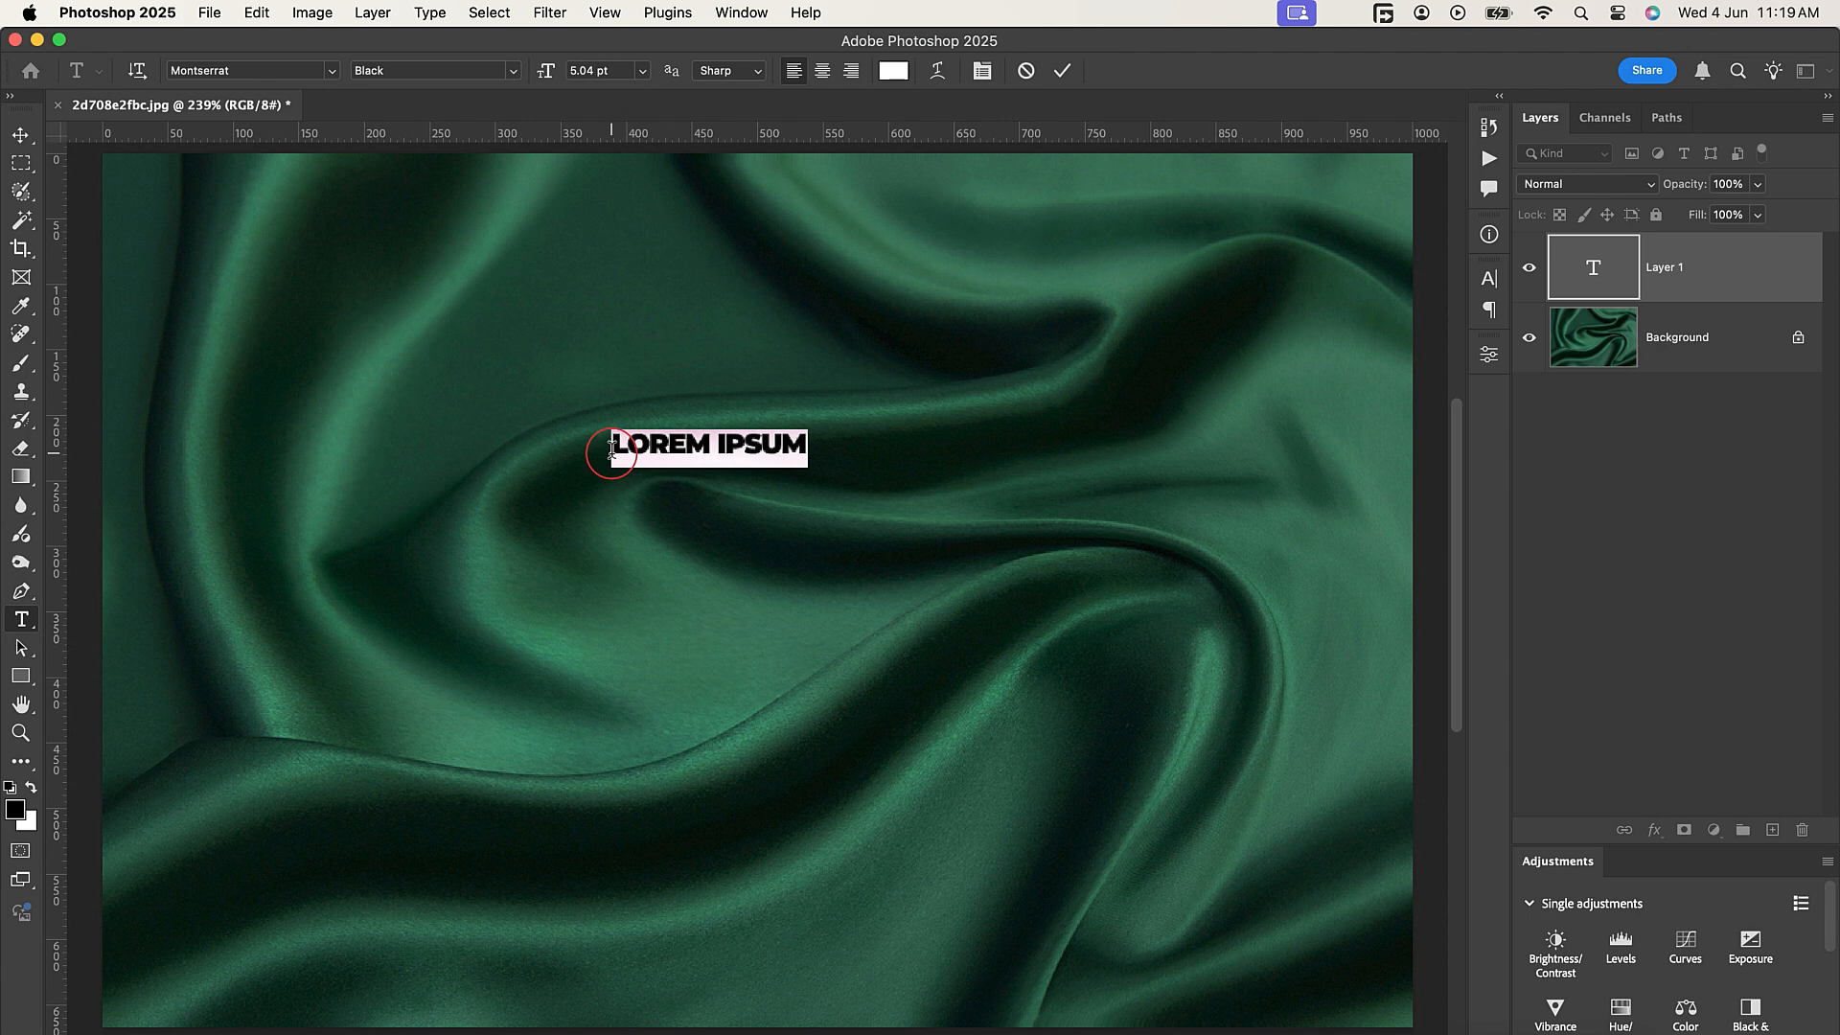
pyautogui.write('B')
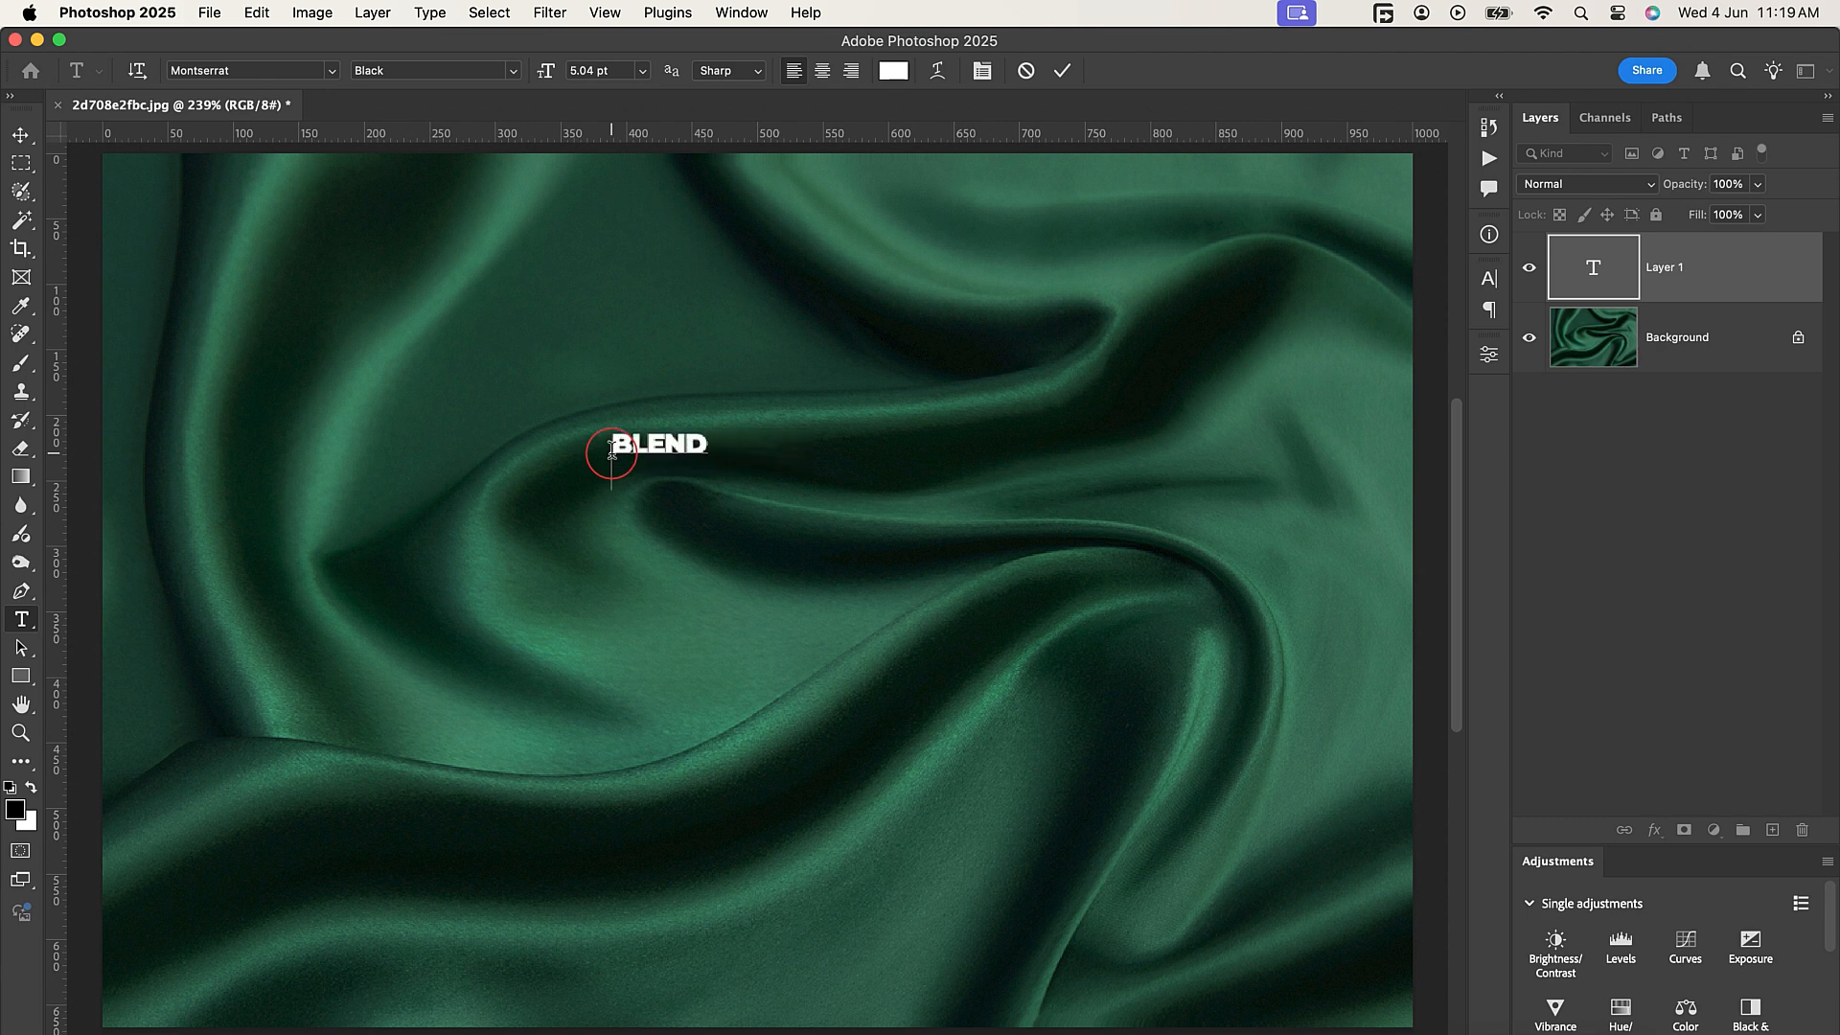
pyautogui.write('LEND')
pyautogui.press('Return')
pyautogui.write('EFFECT')
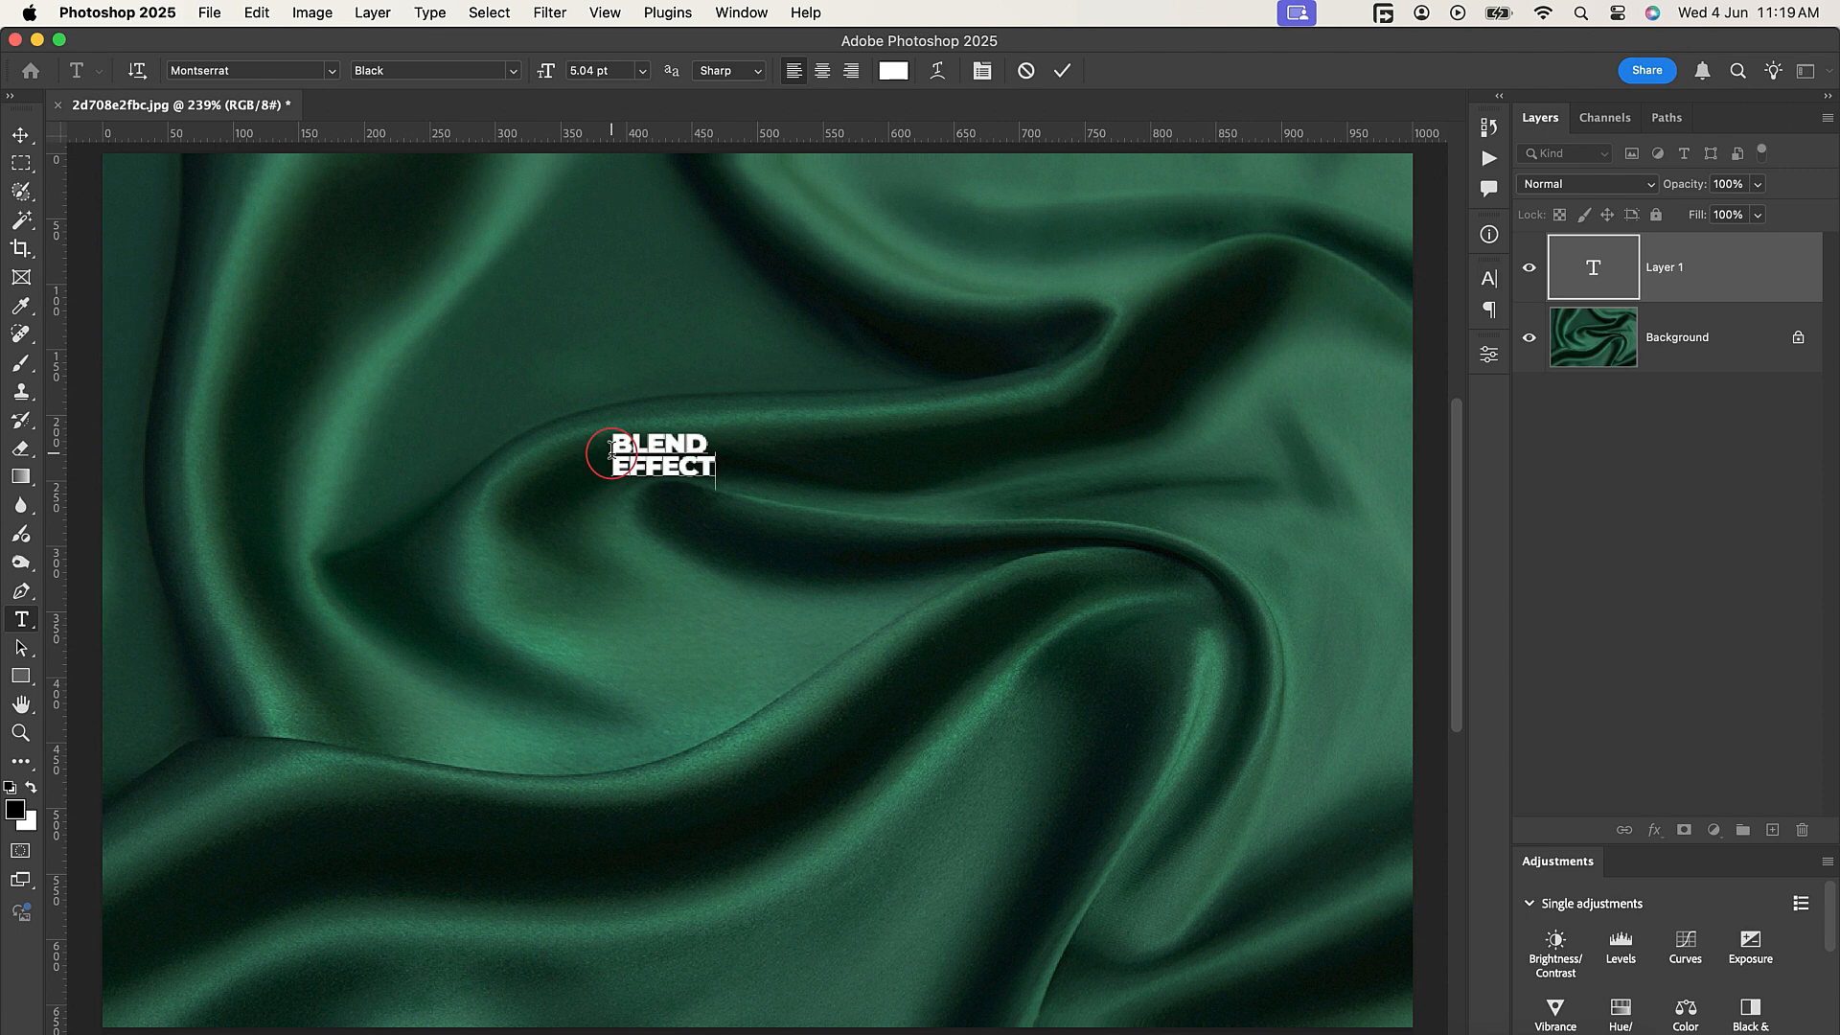
pyautogui.click(20, 135)
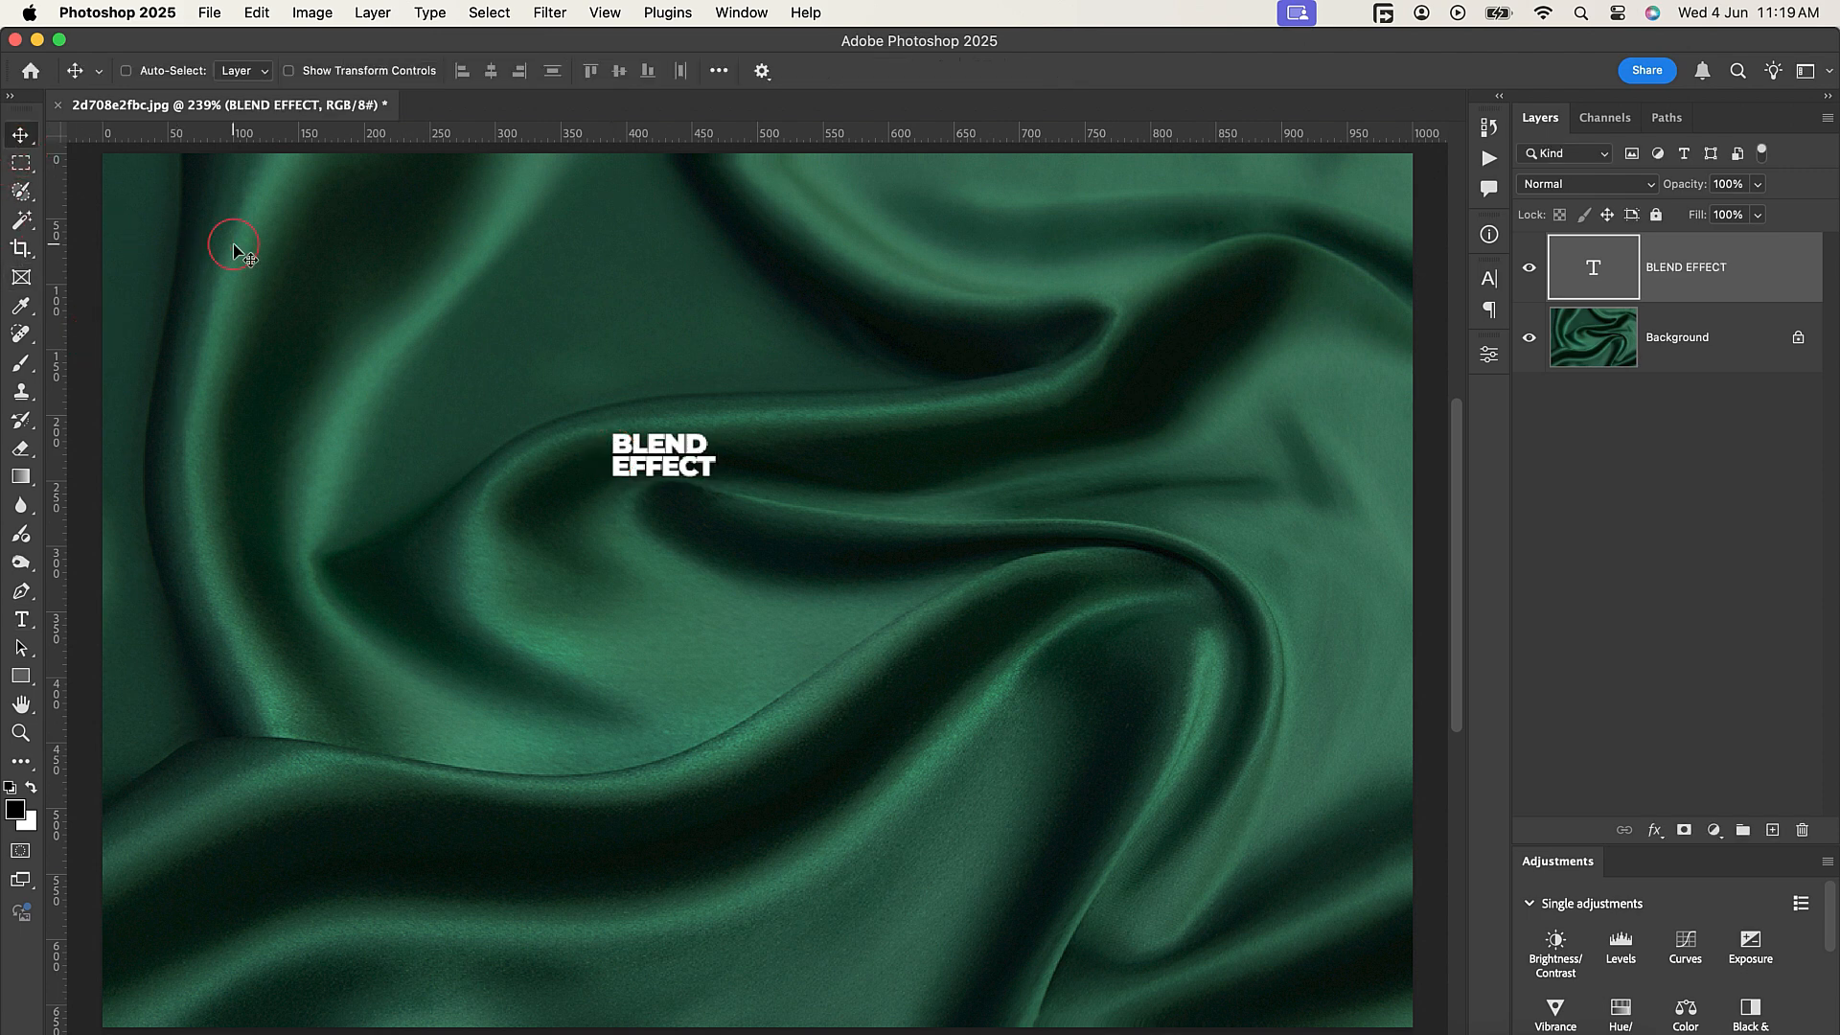
# Scale the BLEND EFFECT text up proportionally to about 907% around its centre
pyautogui.press('super+t')
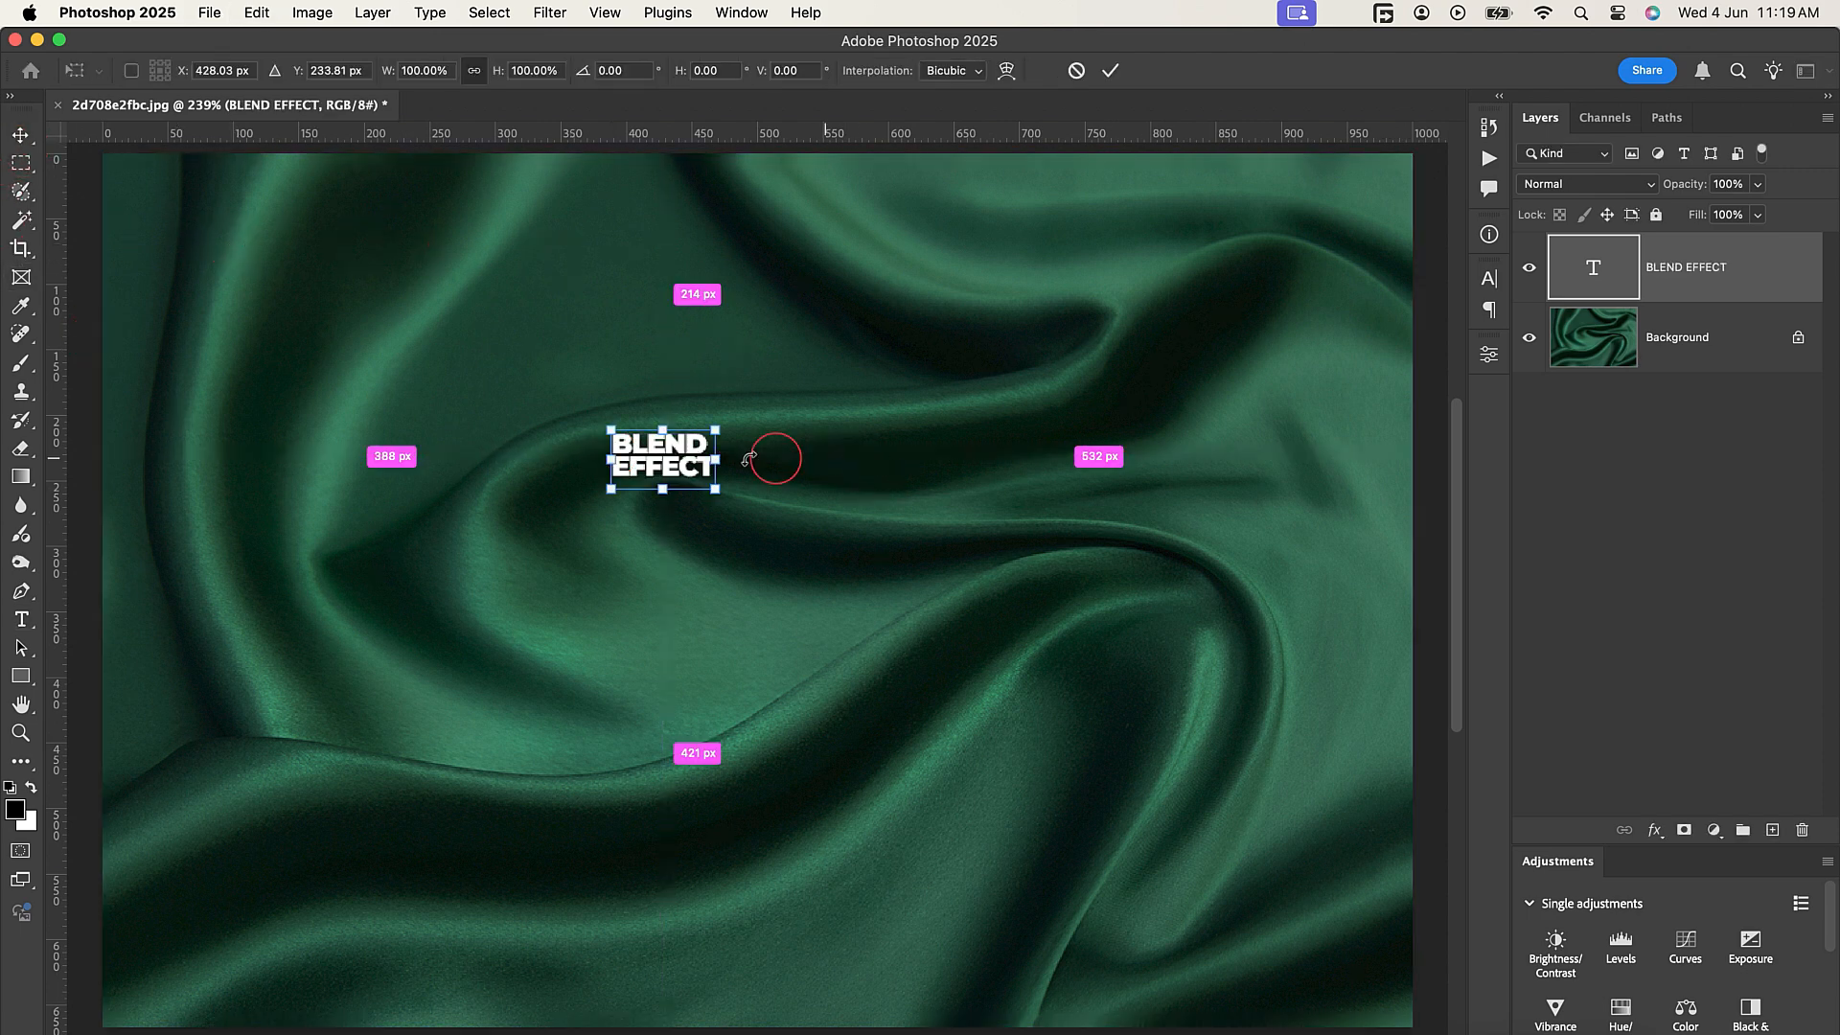
pyautogui.moveTo(725, 461); pyautogui.dragTo(1161, 479)
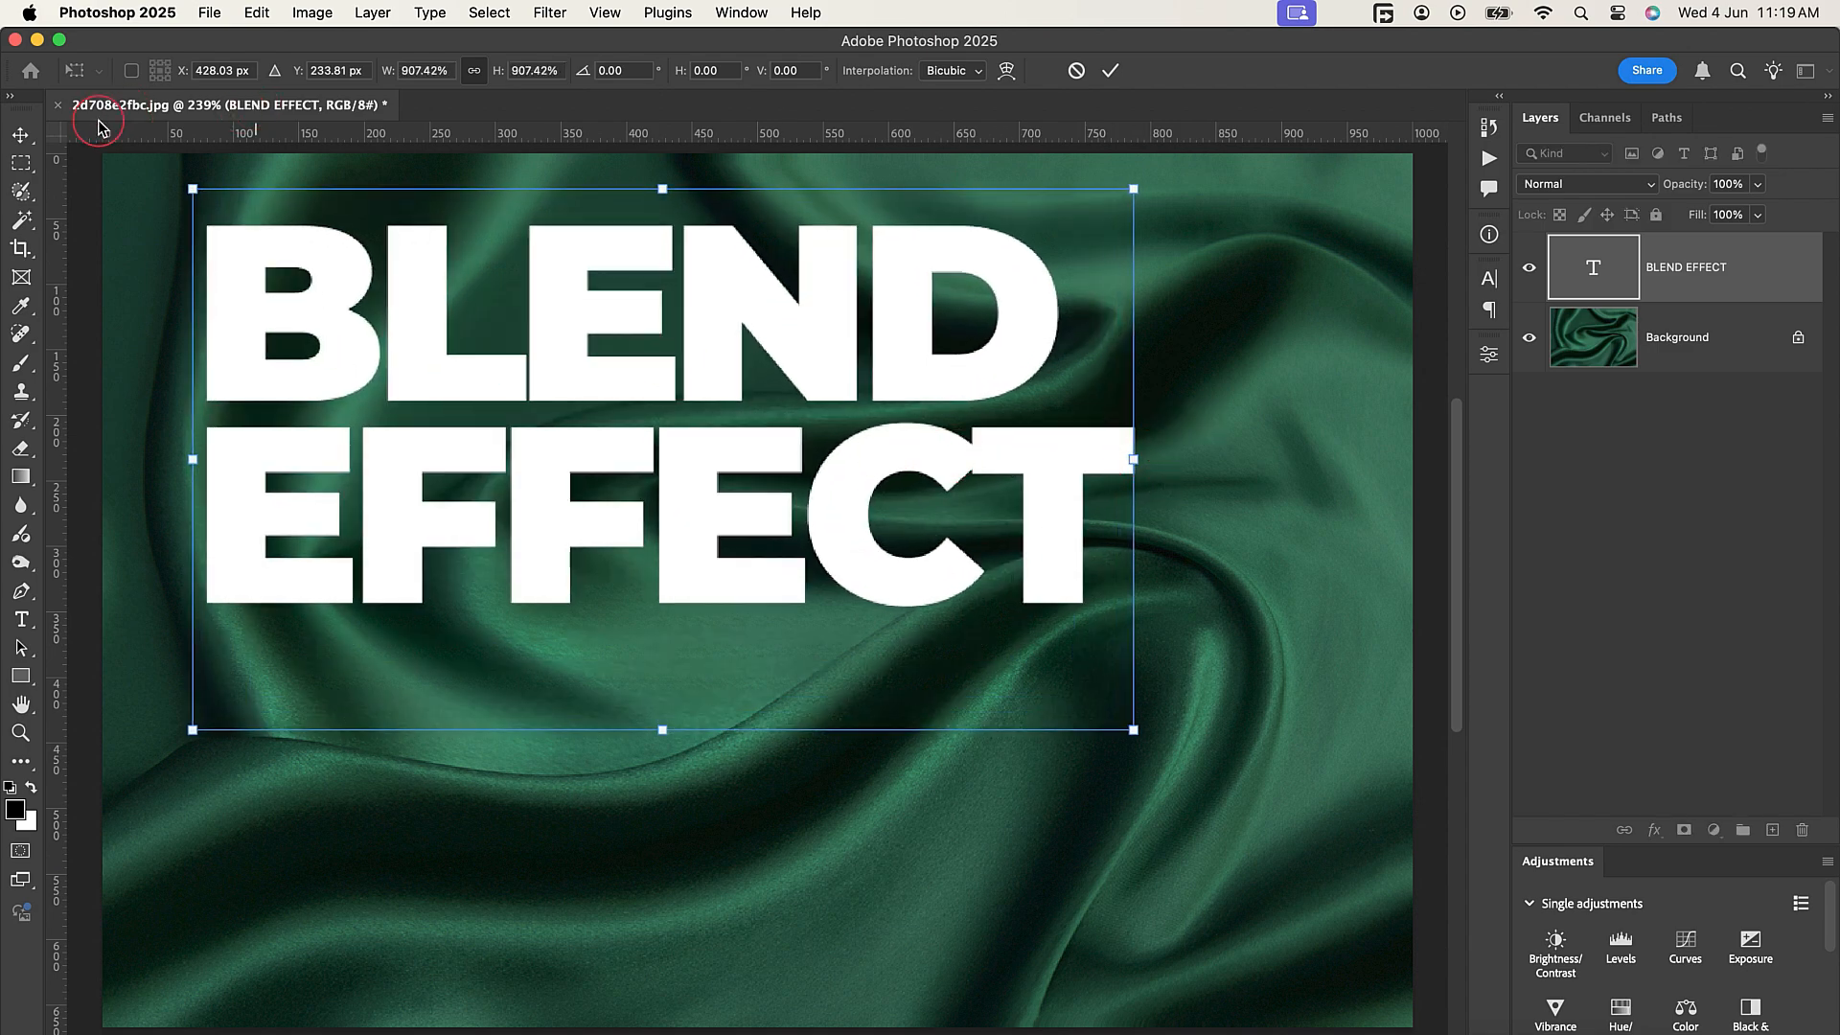
pyautogui.press('Return')
# Centre the text horizontally and vertically on the whole canvas, and clear the selection
pyautogui.press('super+a')
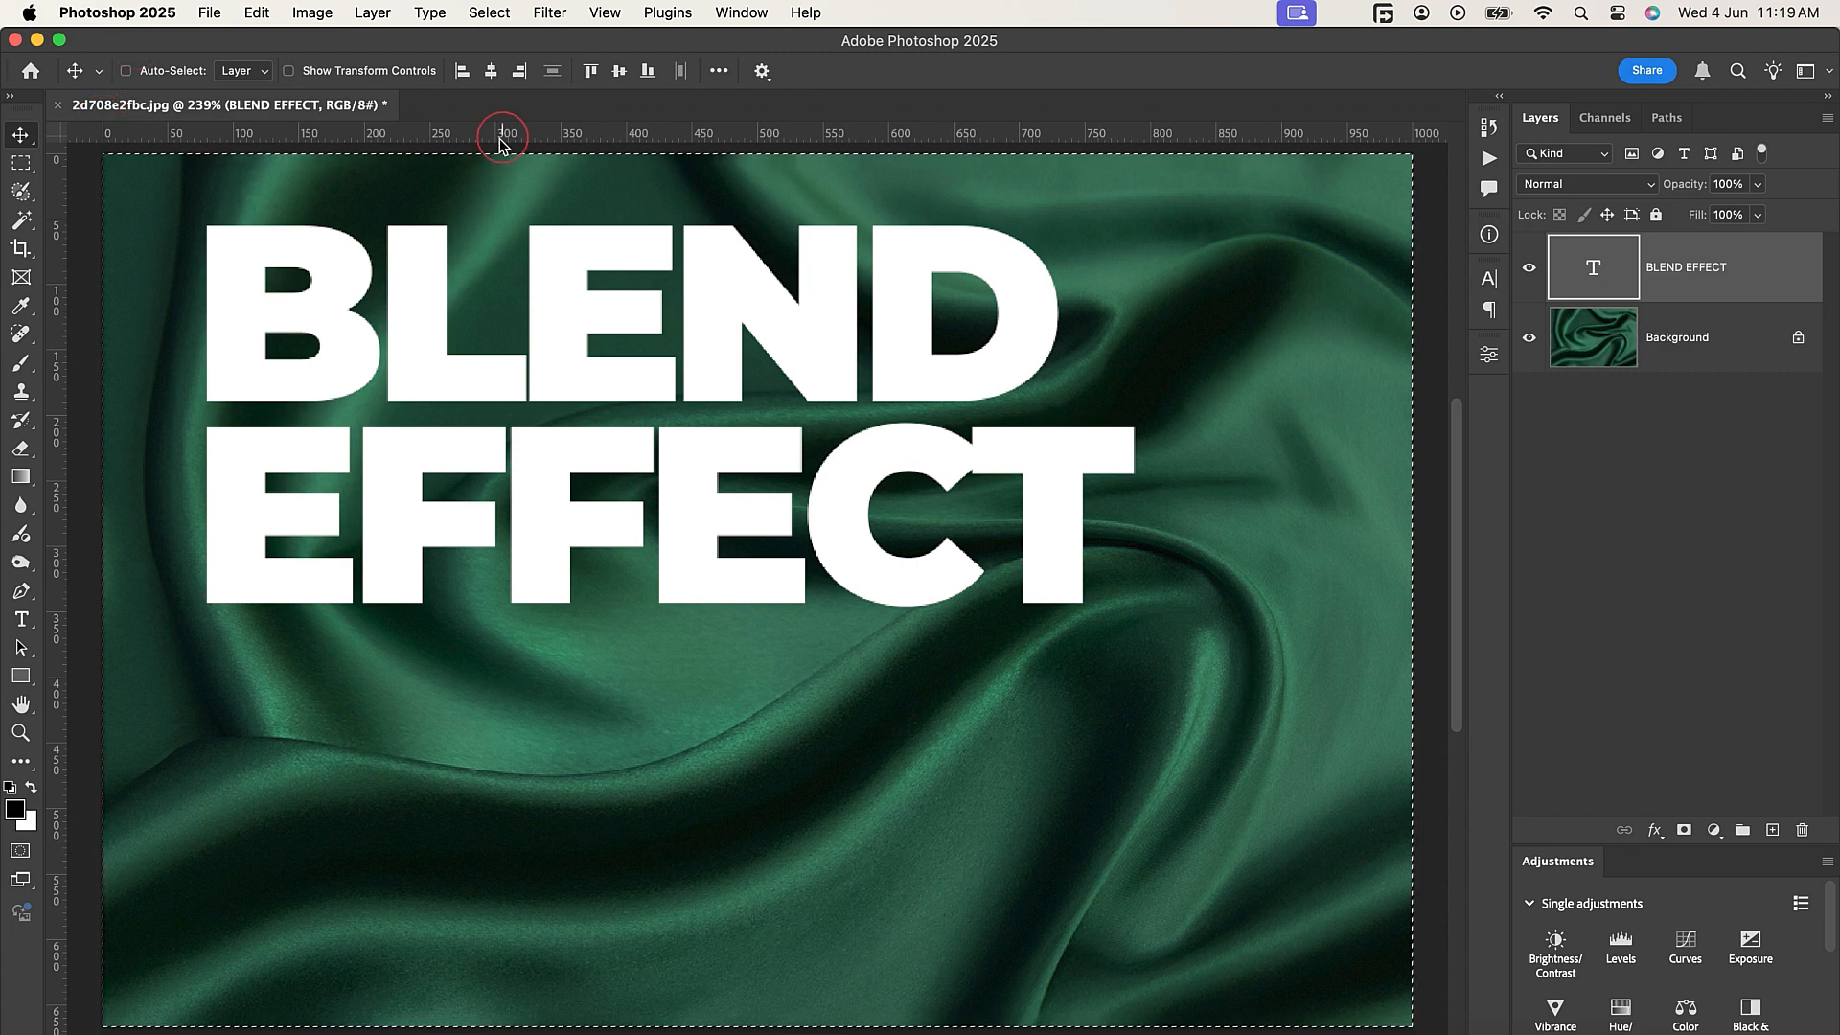
pyautogui.click(489, 84)
pyautogui.click(621, 73)
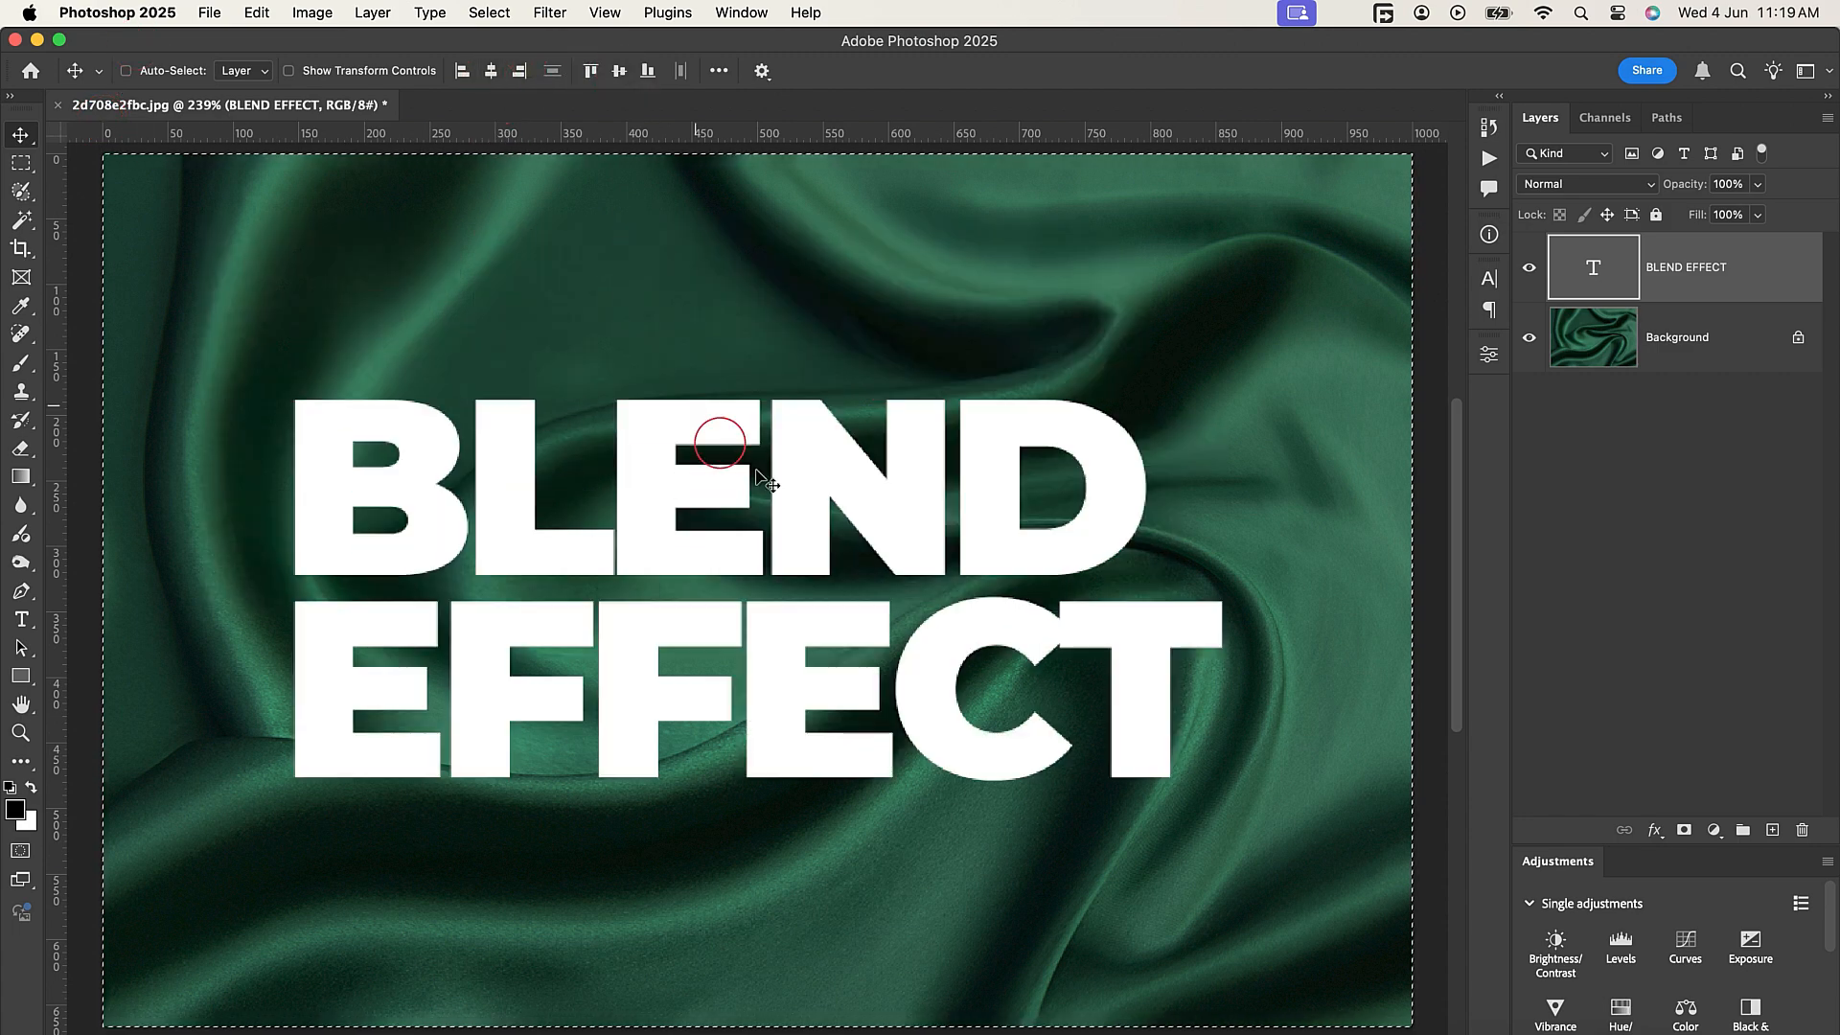
pyautogui.press('super+d')
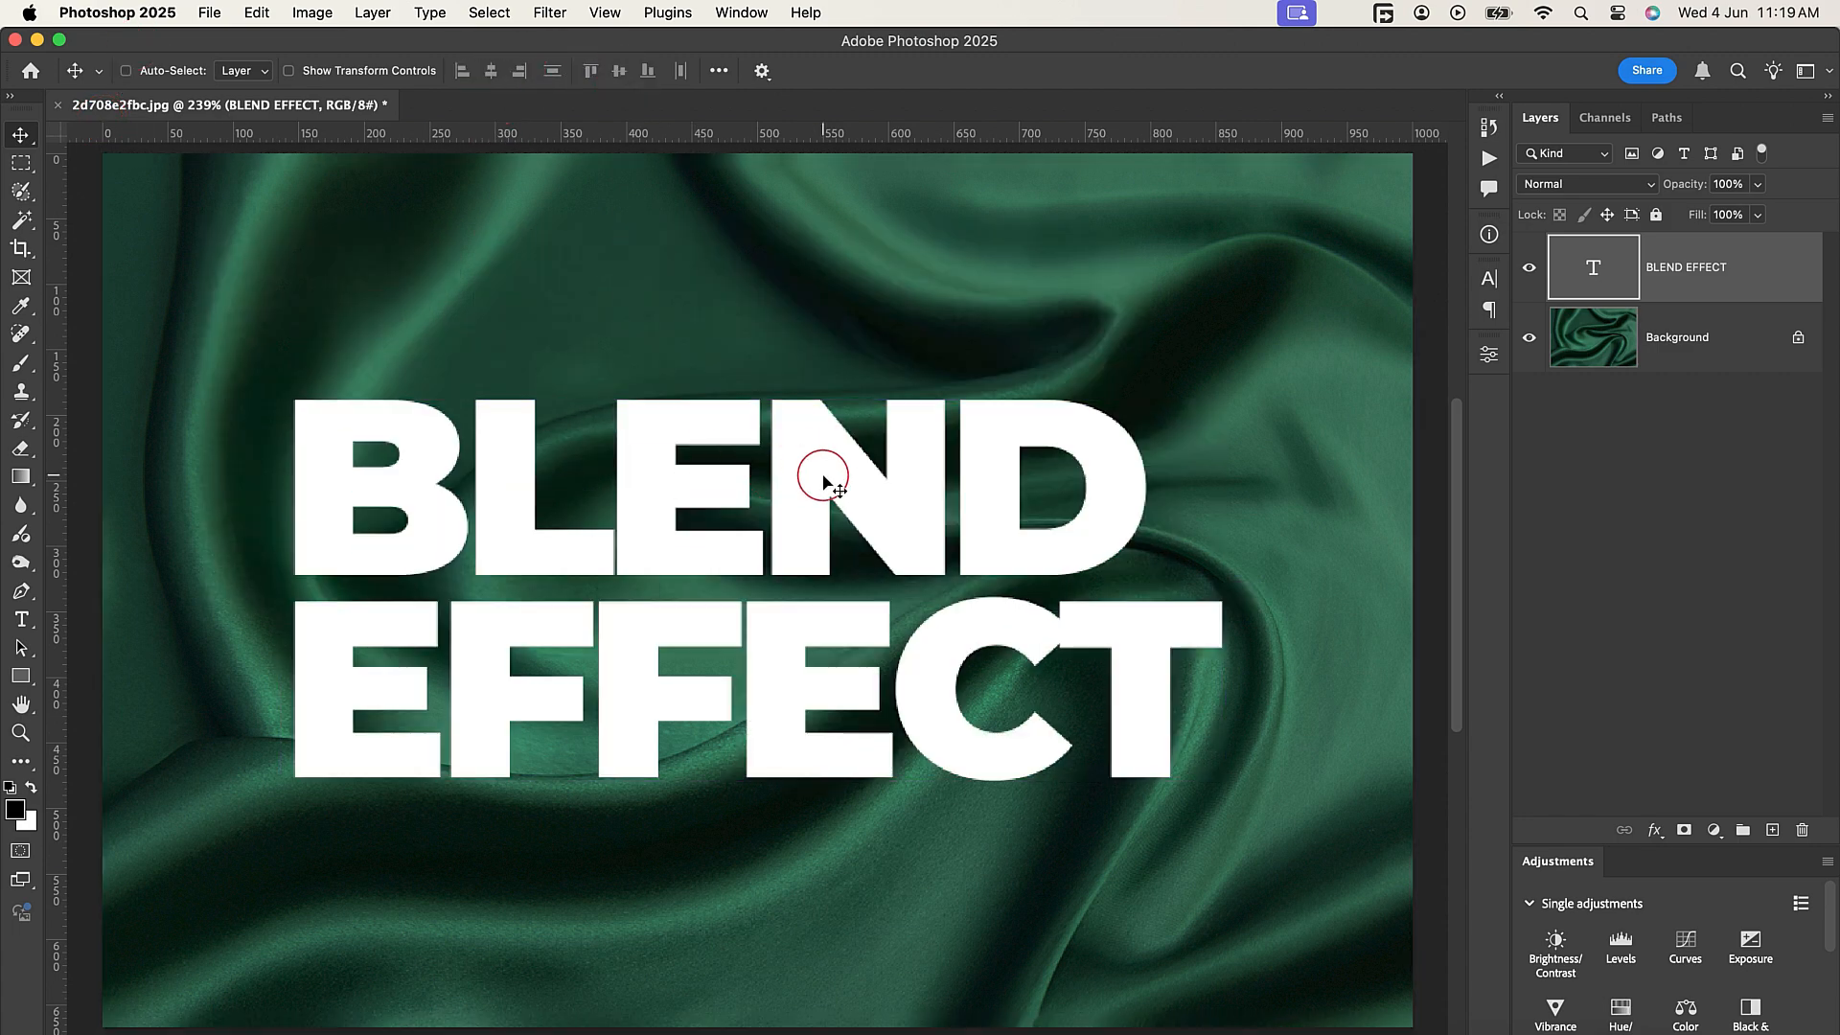
# Enlarge the text a little further around its centre until it spans about 800 px, and convert its layer to a Smart Object
pyautogui.press('super+t')
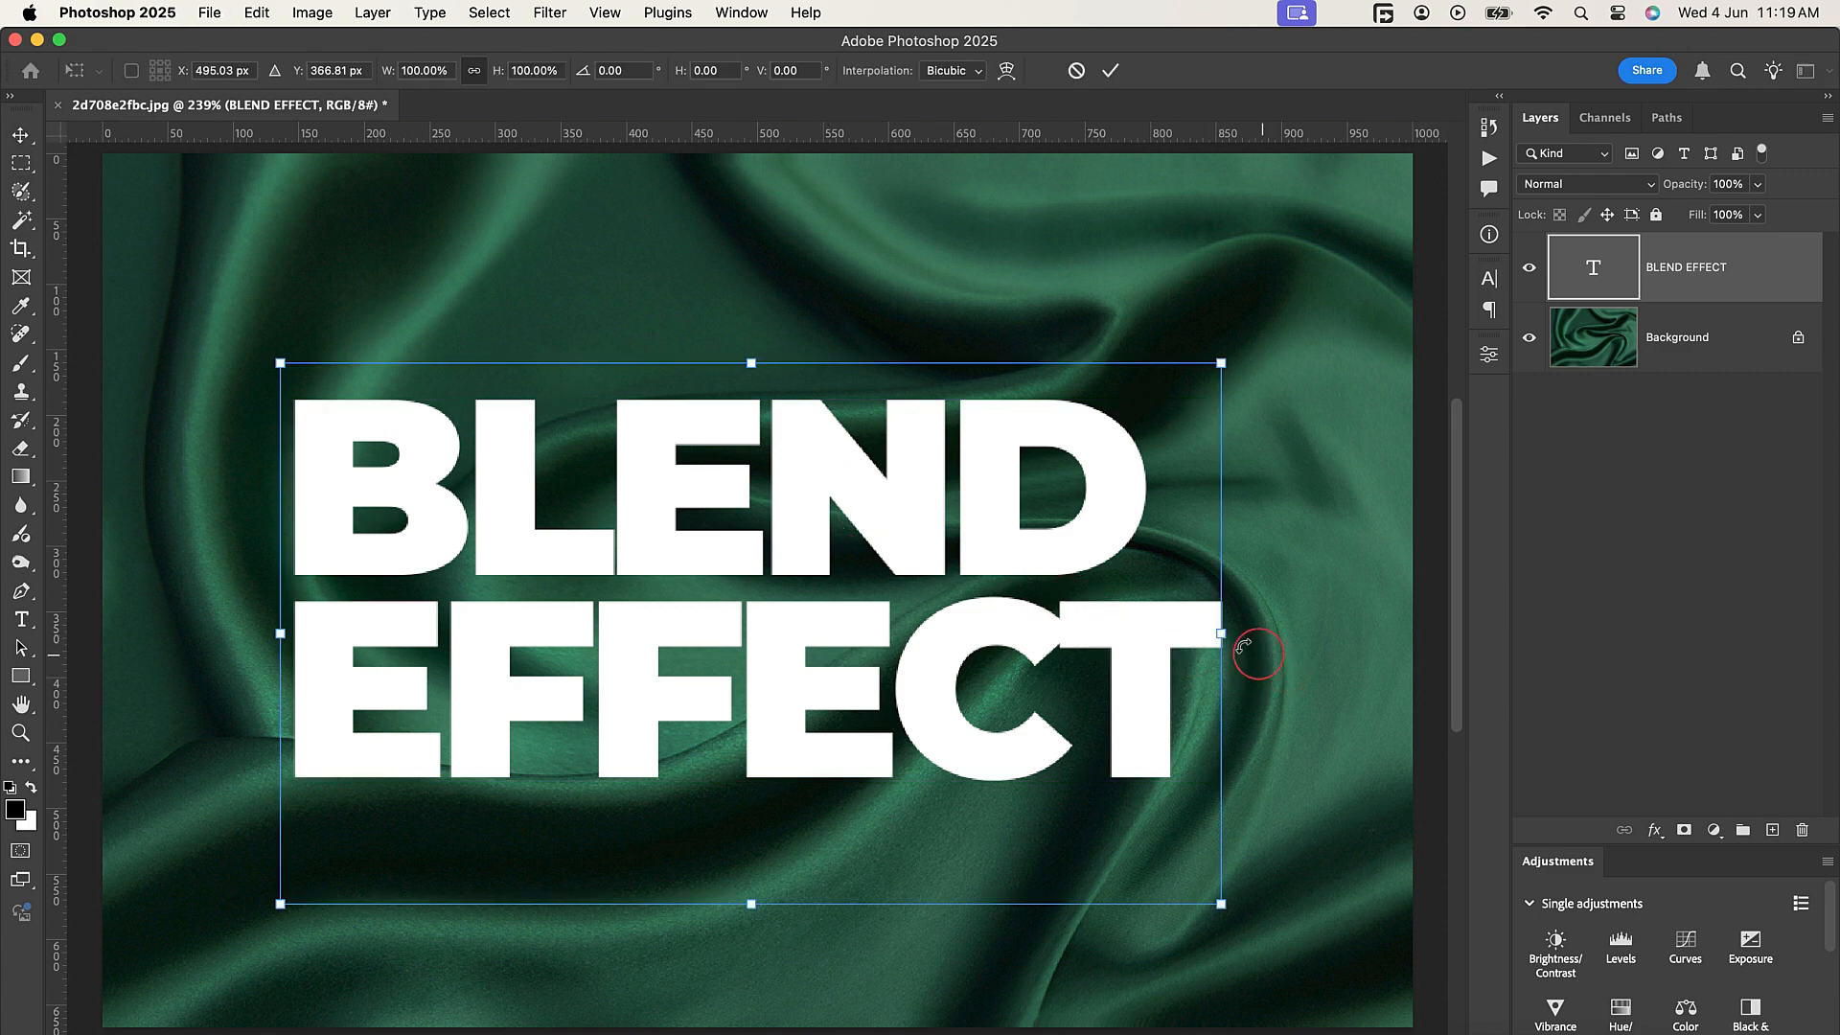
pyautogui.moveTo(1230, 635); pyautogui.dragTo(1316, 653)
pyautogui.click(1111, 71)
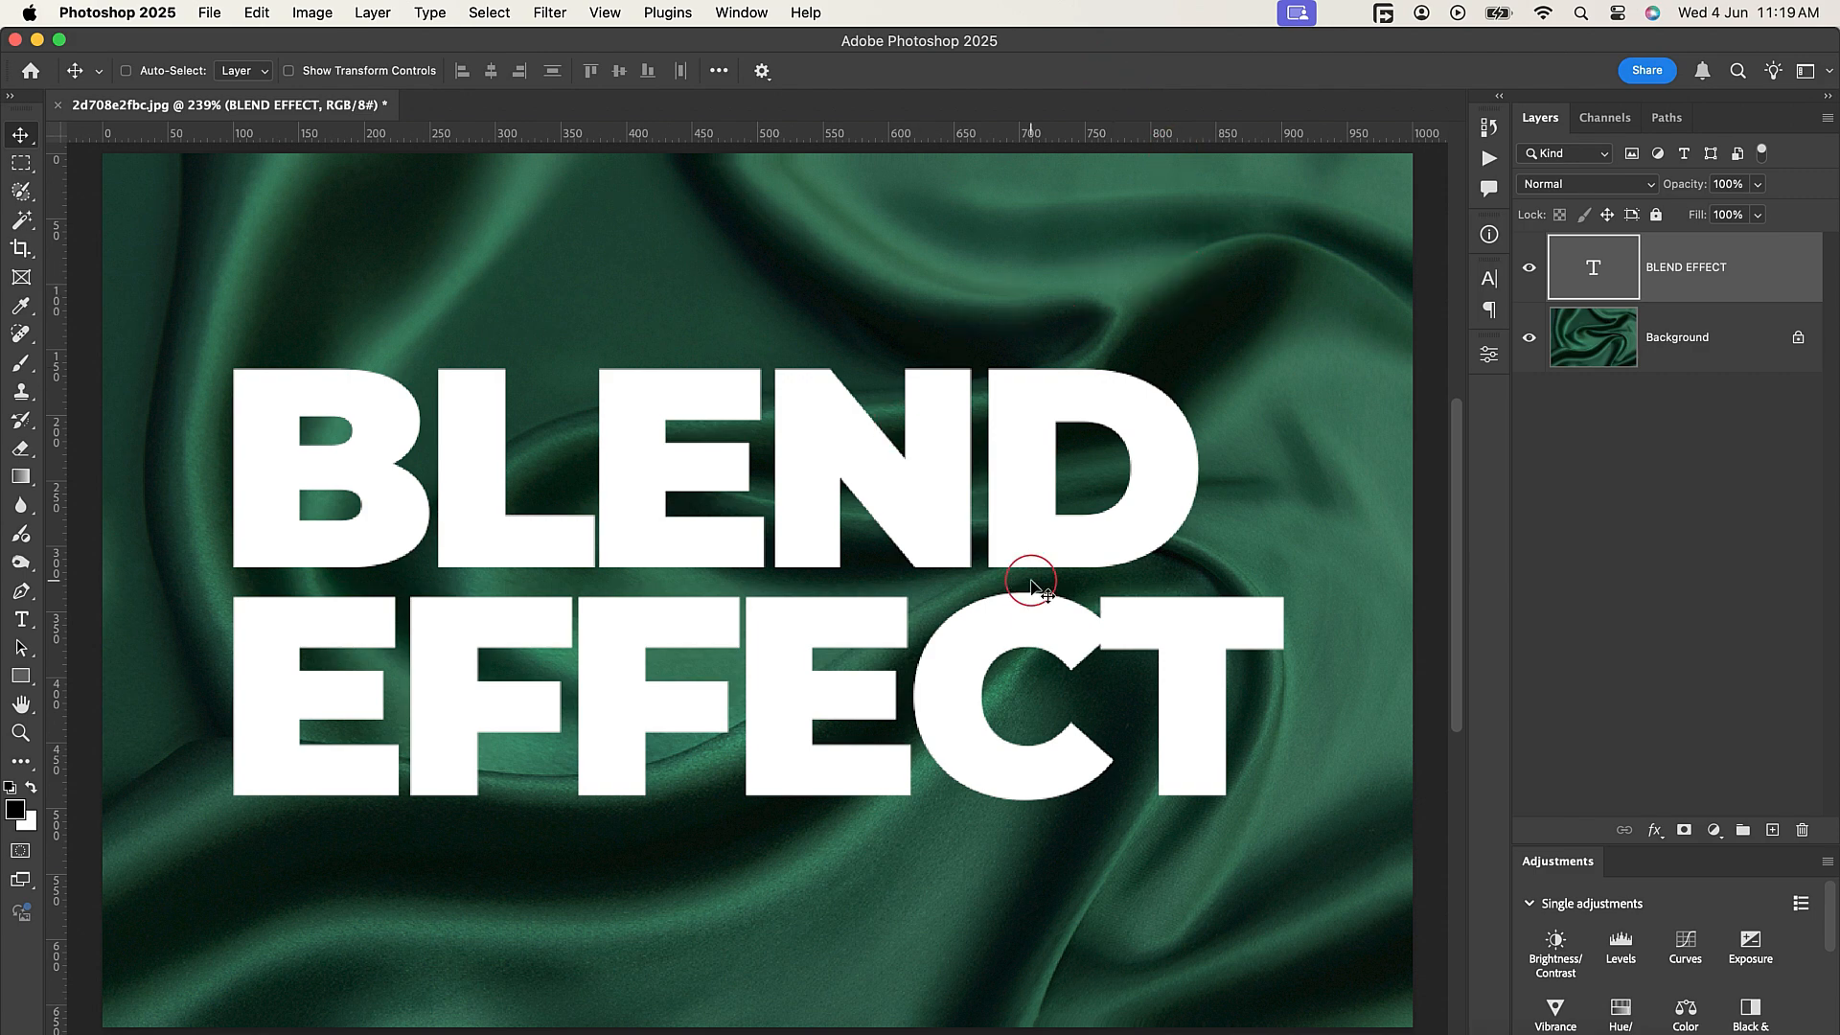
pyautogui.rightClick(1759, 269)
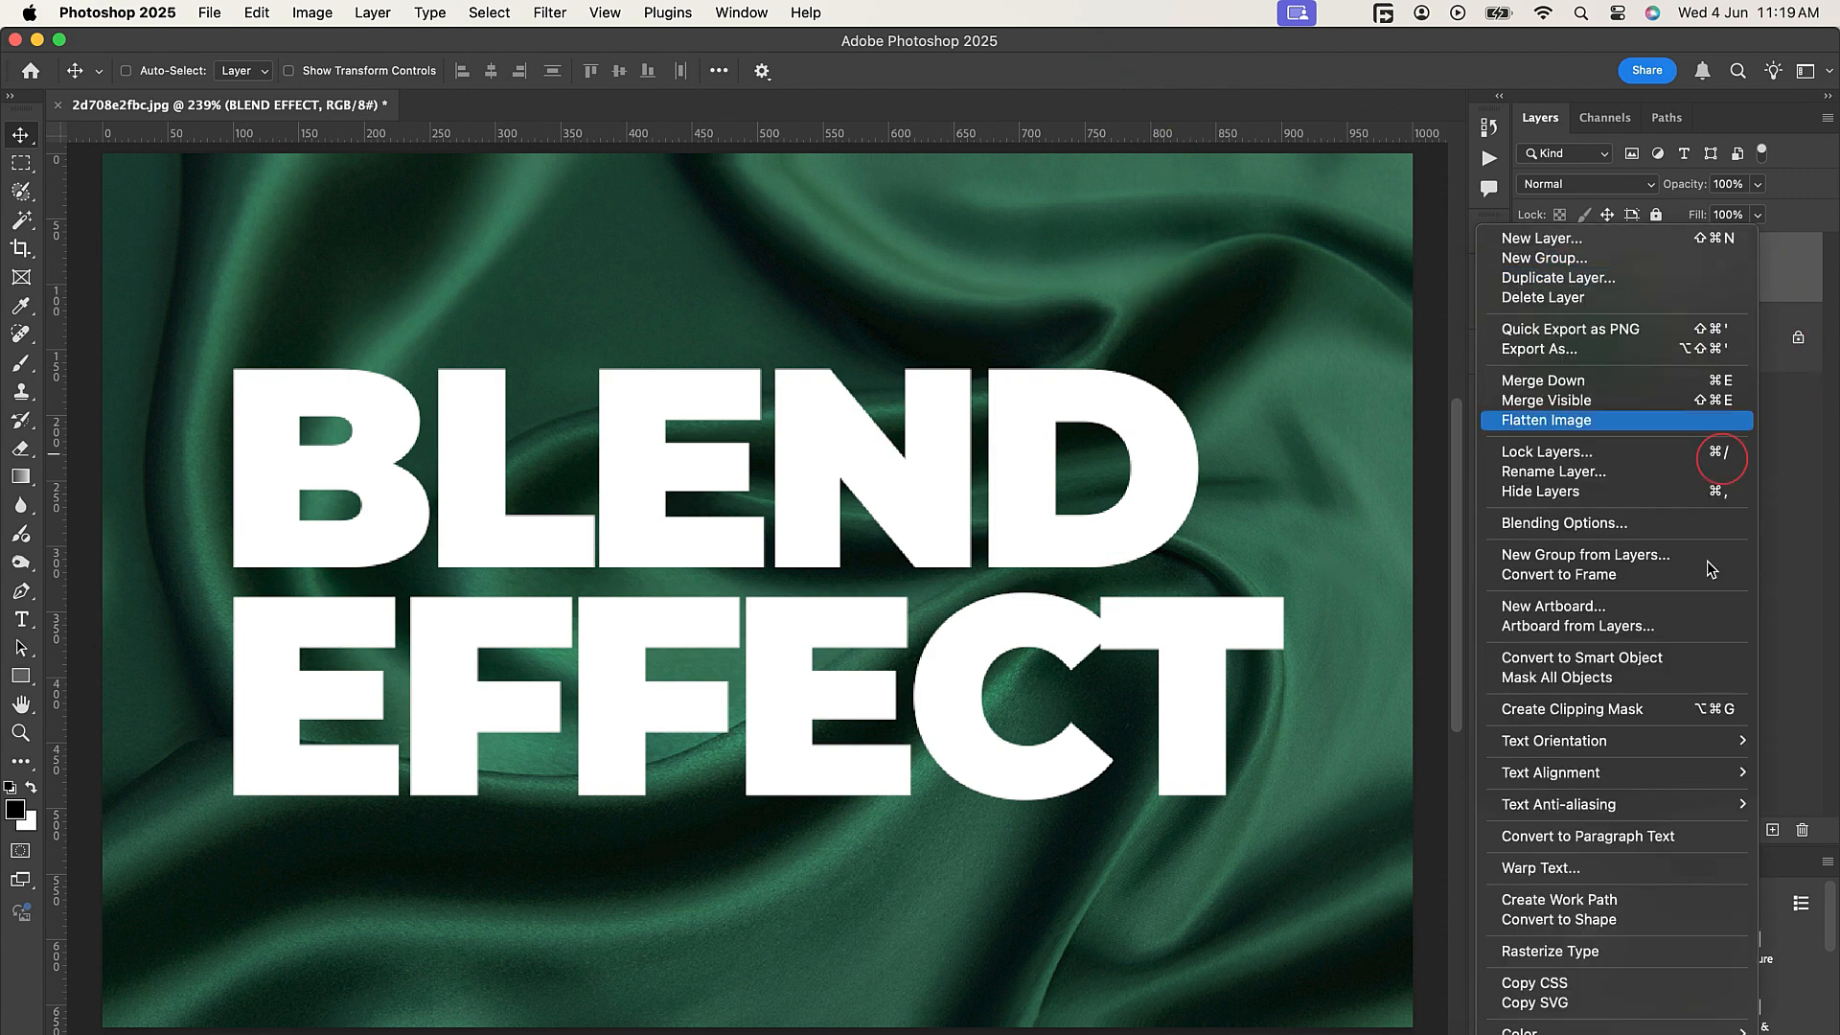
pyautogui.click(1619, 658)
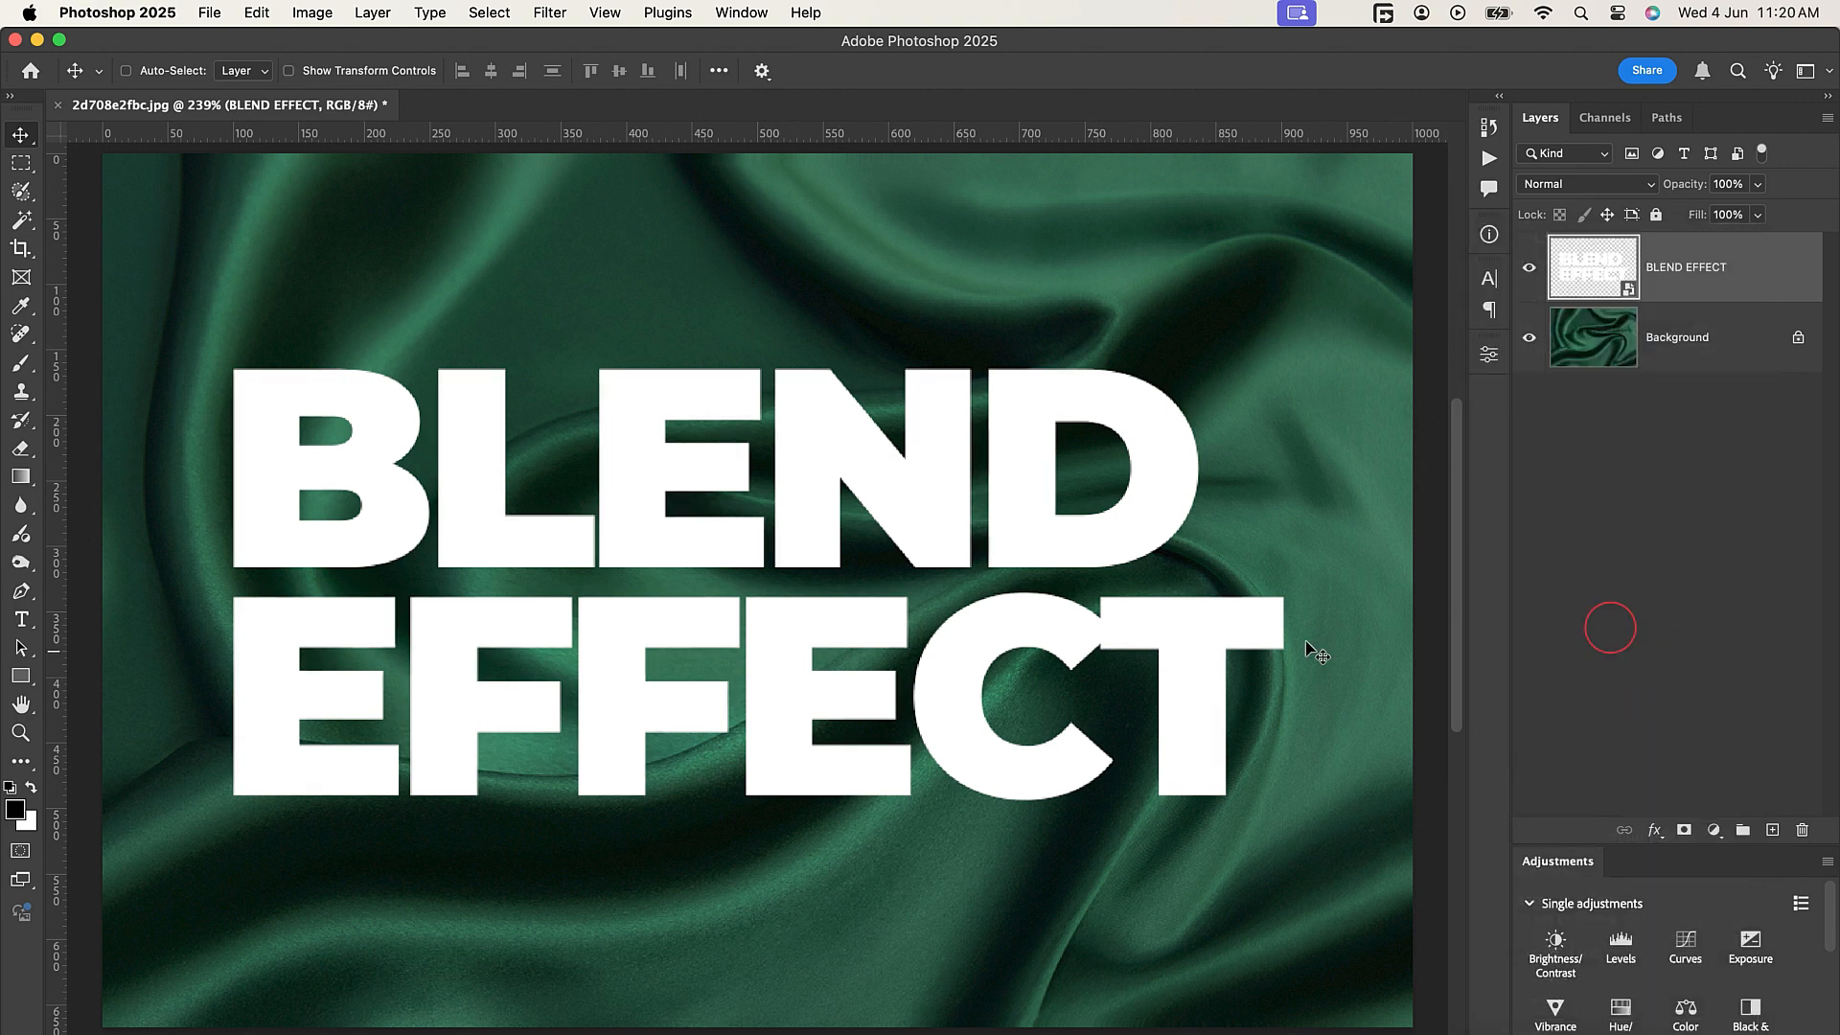
# Apply the Displace filter to the text with both scales at 10, Stretch To Fit and Repeat Edge Pixels, using Displacement.psd as the map
pyautogui.click(549, 14)
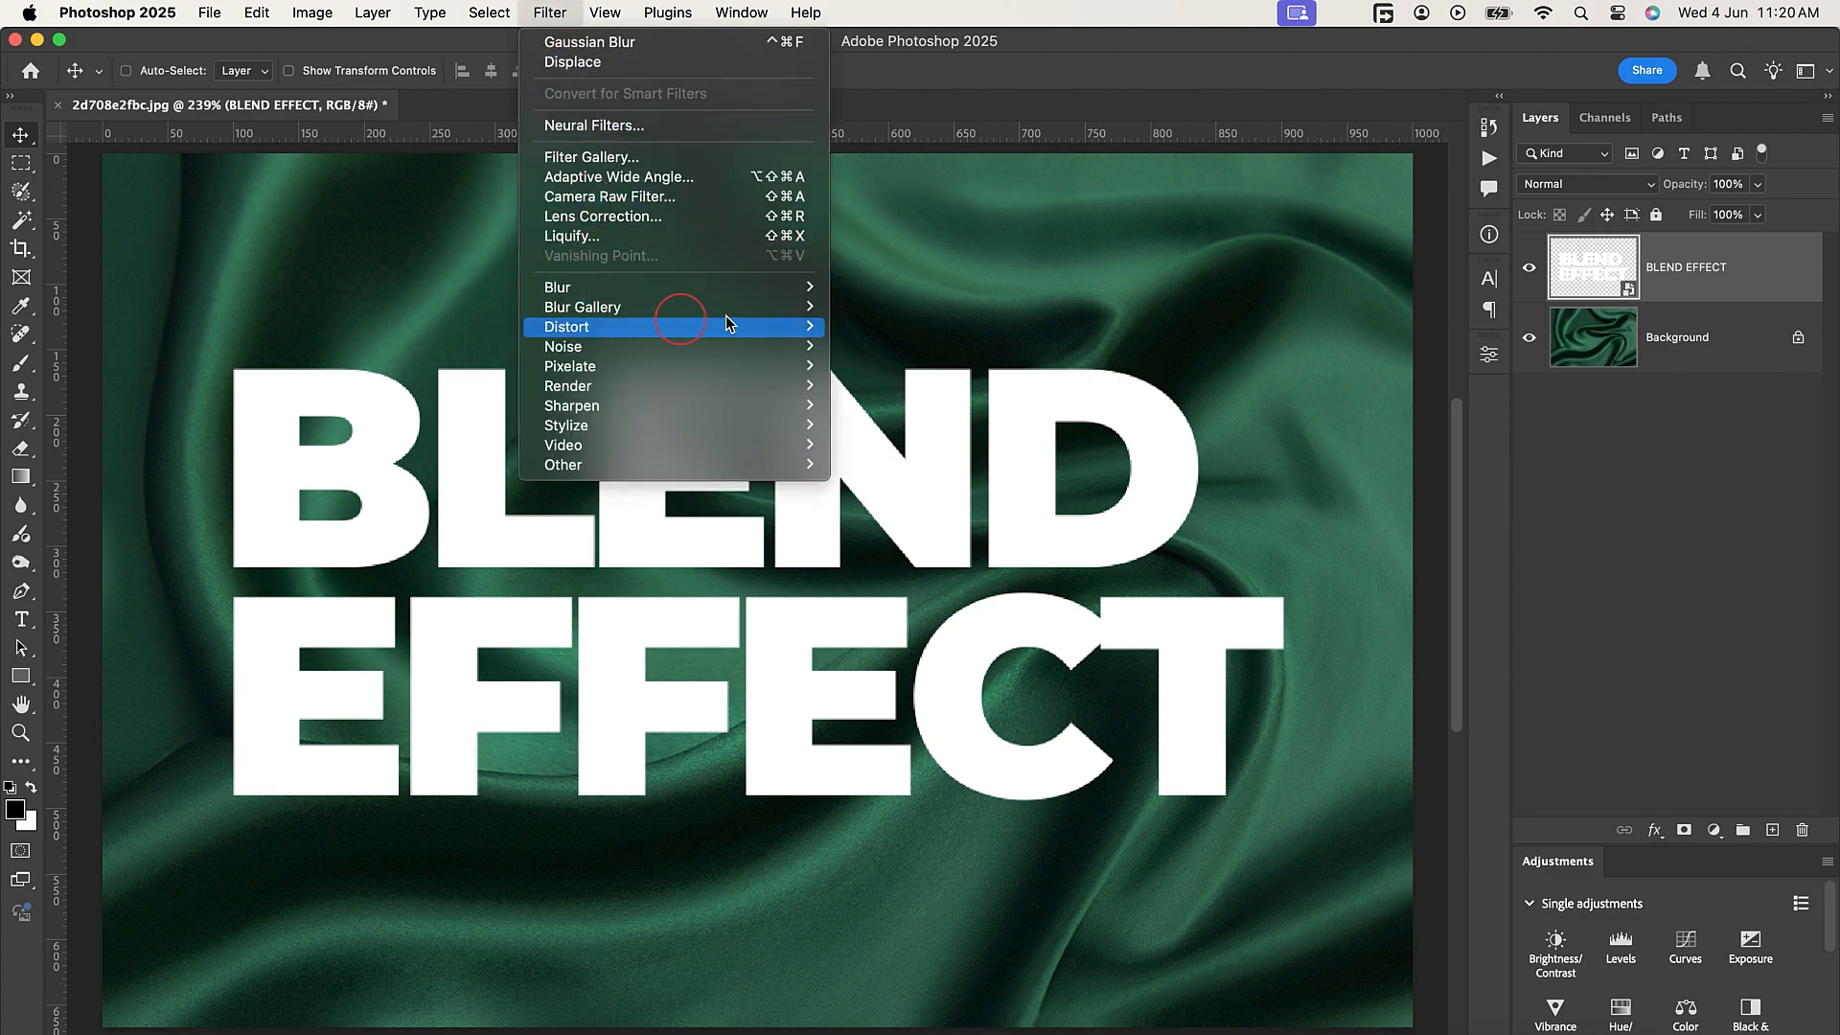
pyautogui.moveTo(729, 326)
pyautogui.click(873, 326)
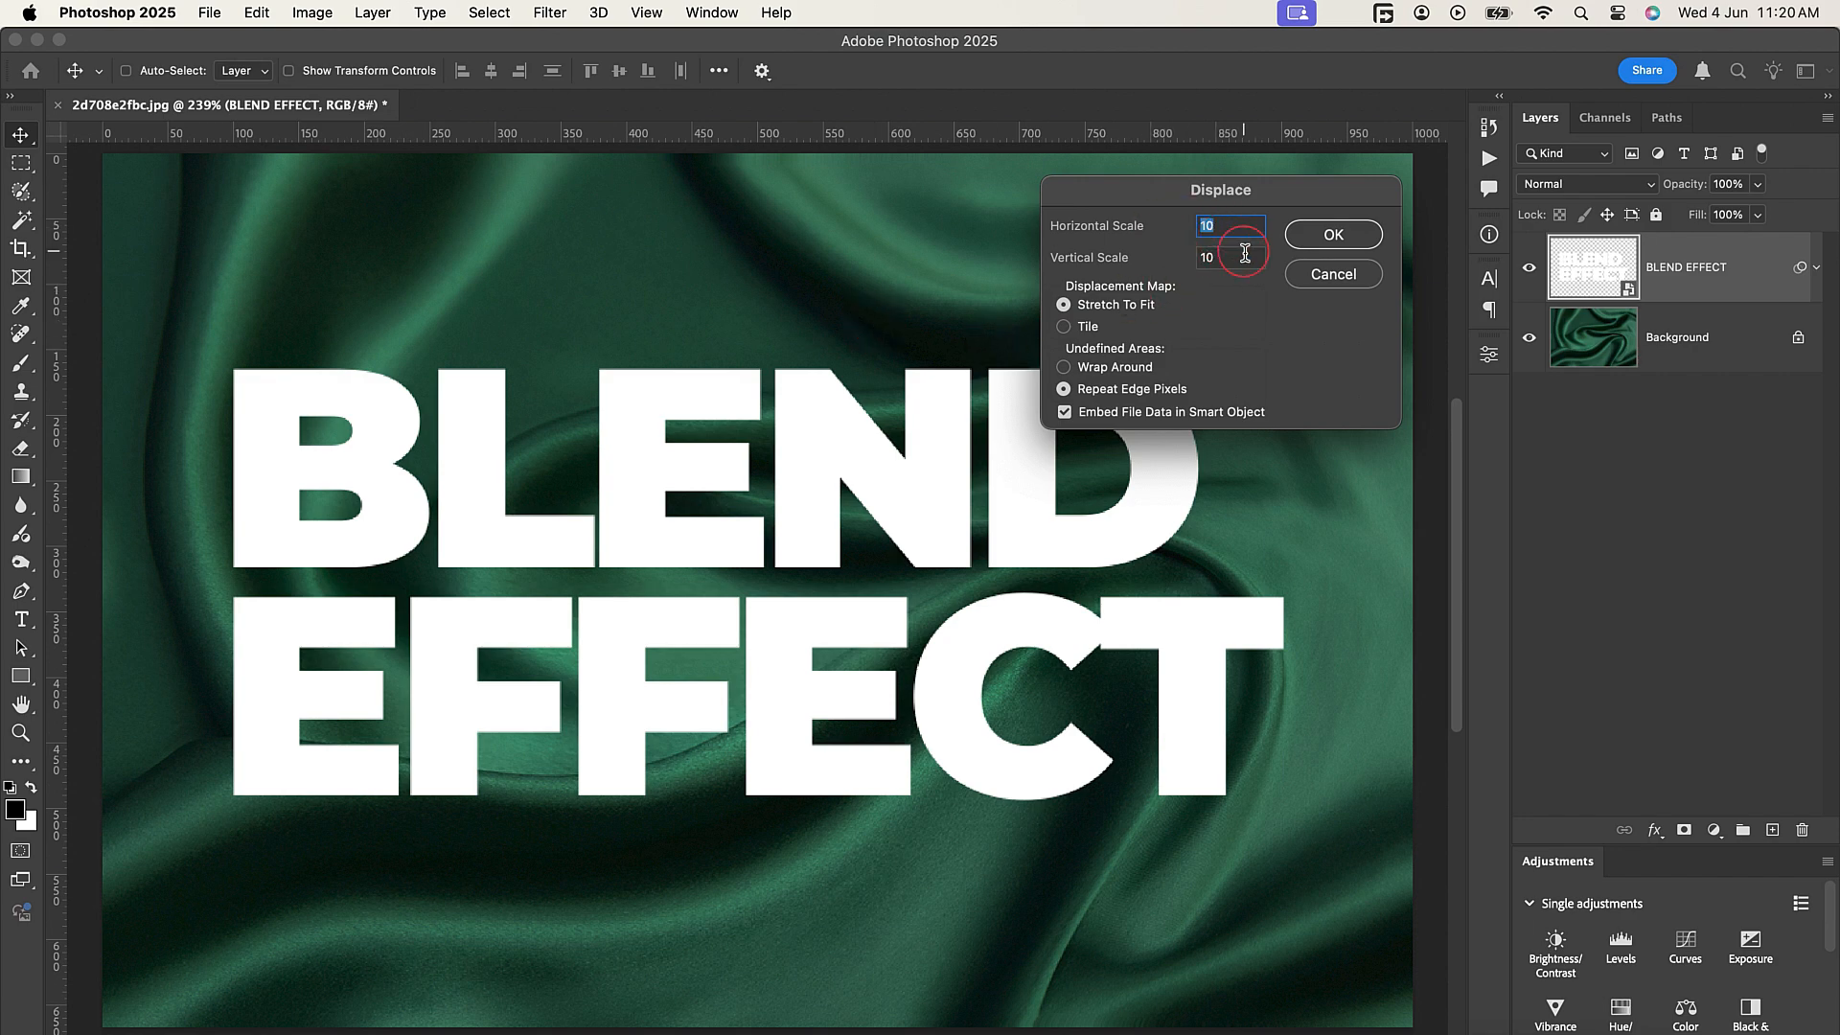
pyautogui.press('Tab')
pyautogui.click(1333, 234)
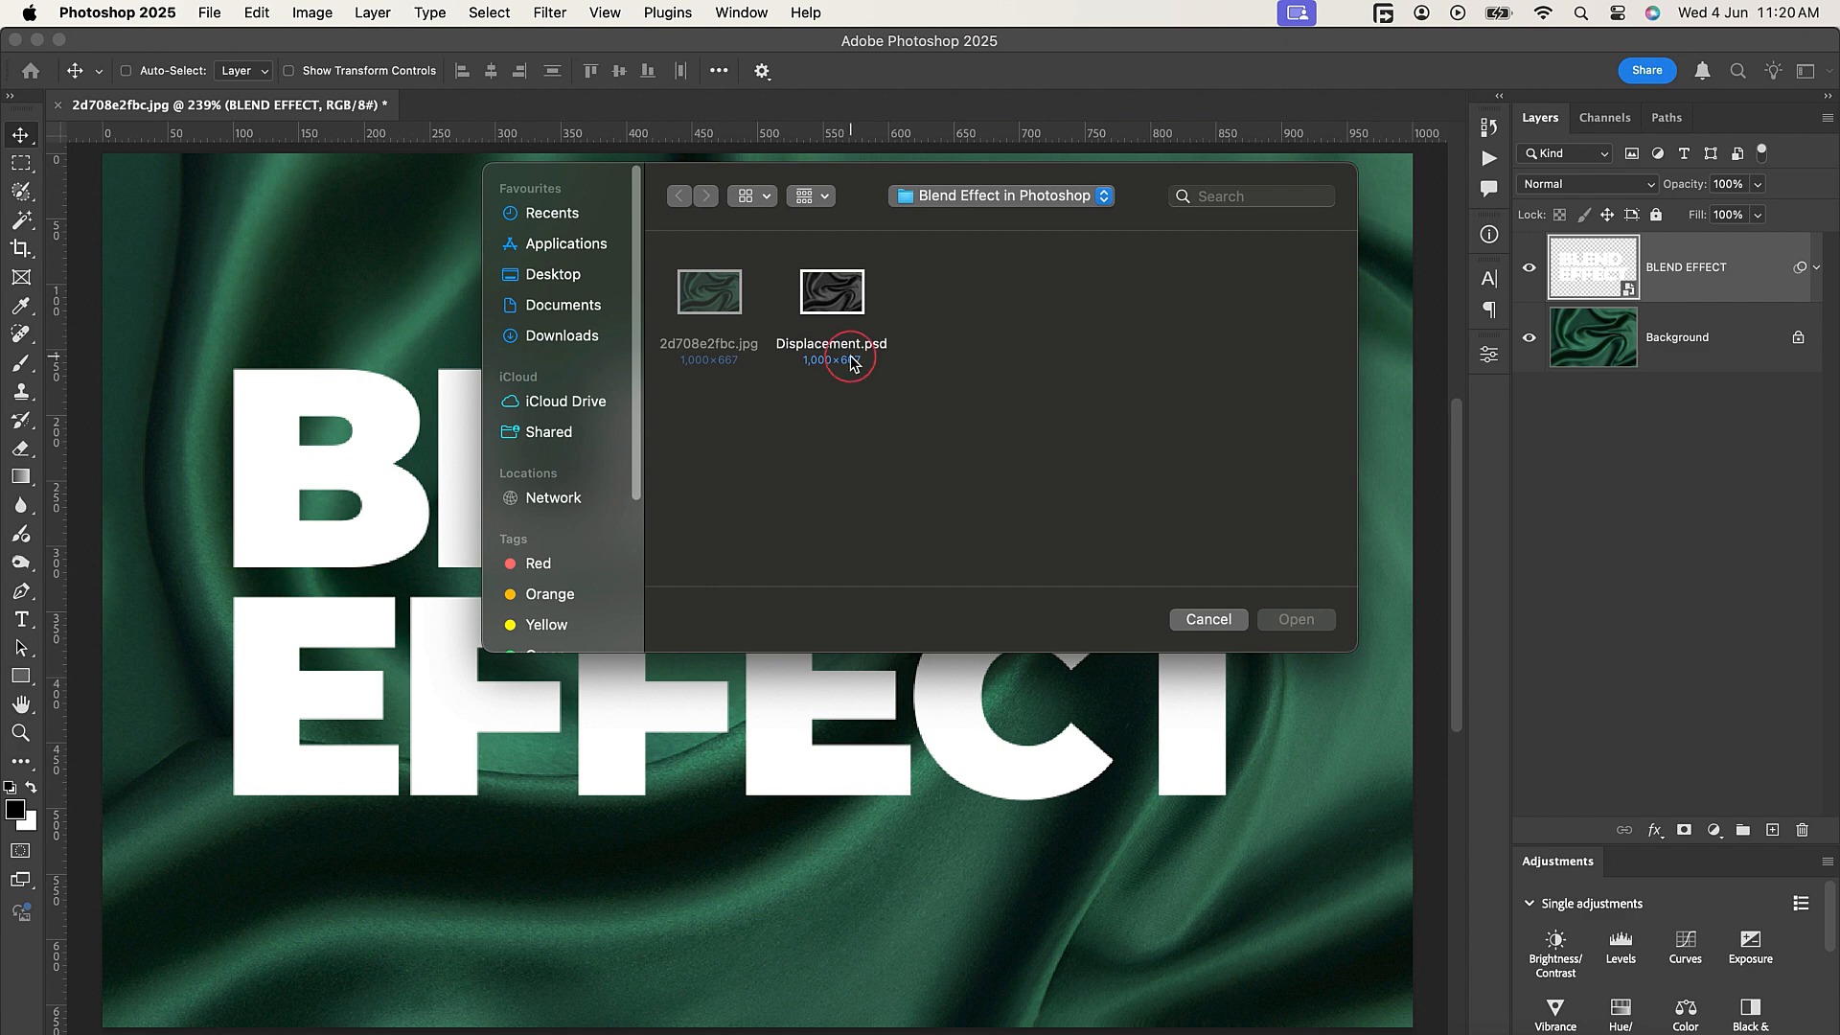
pyautogui.click(826, 303)
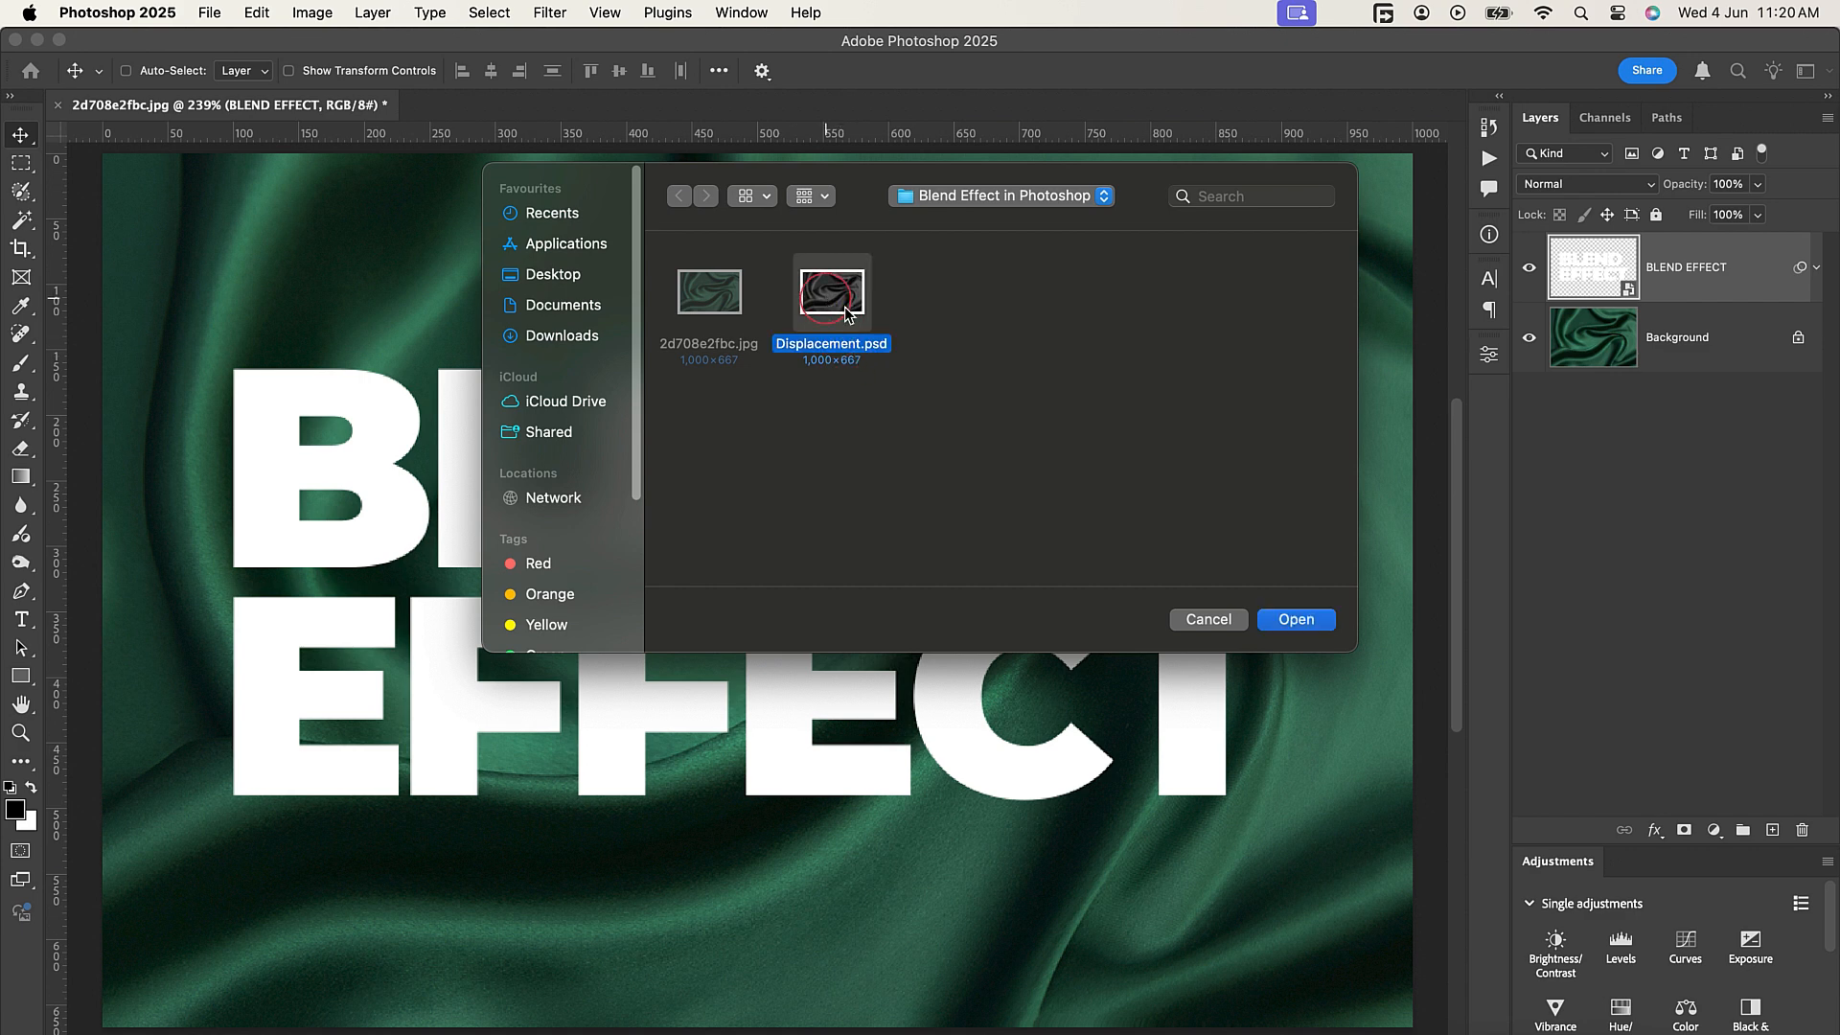
pyautogui.click(1284, 621)
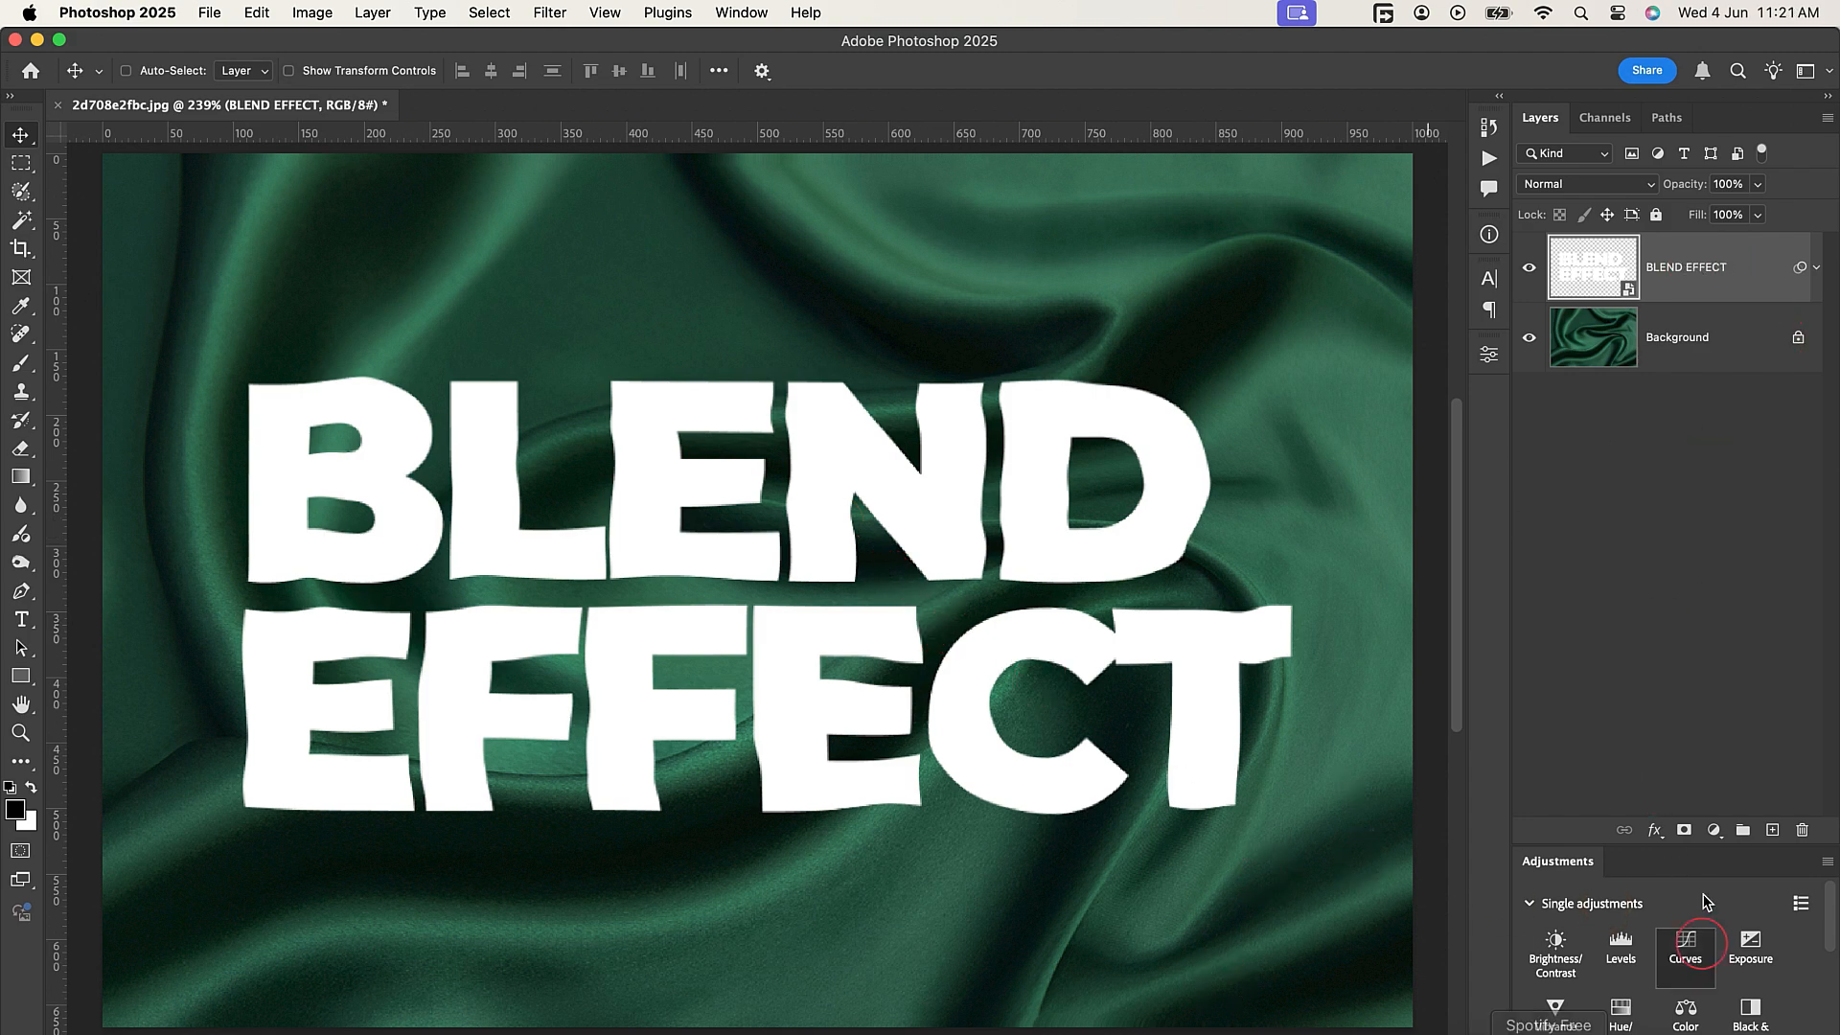
# Blend the text layer into the fabric's shadows by splitting the Blend If dark point of the Underlying Layer to 8 / 38
pyautogui.click(1655, 829)
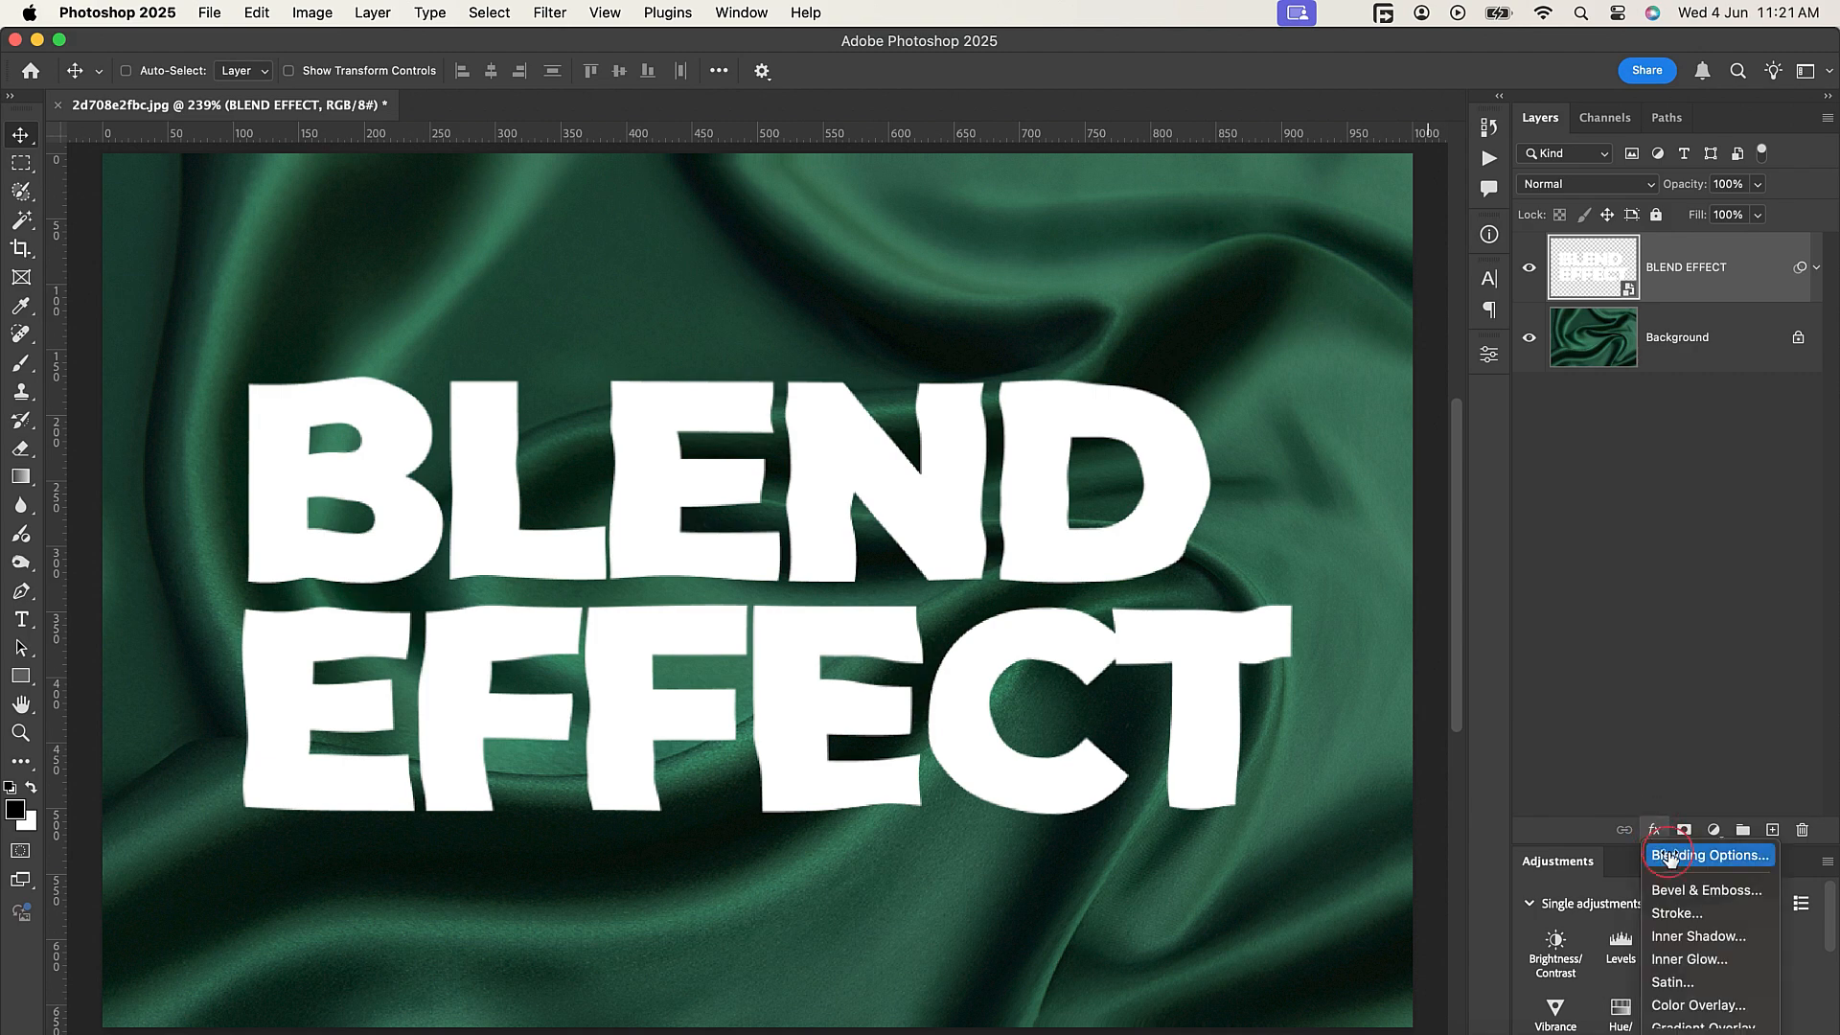
pyautogui.click(1672, 854)
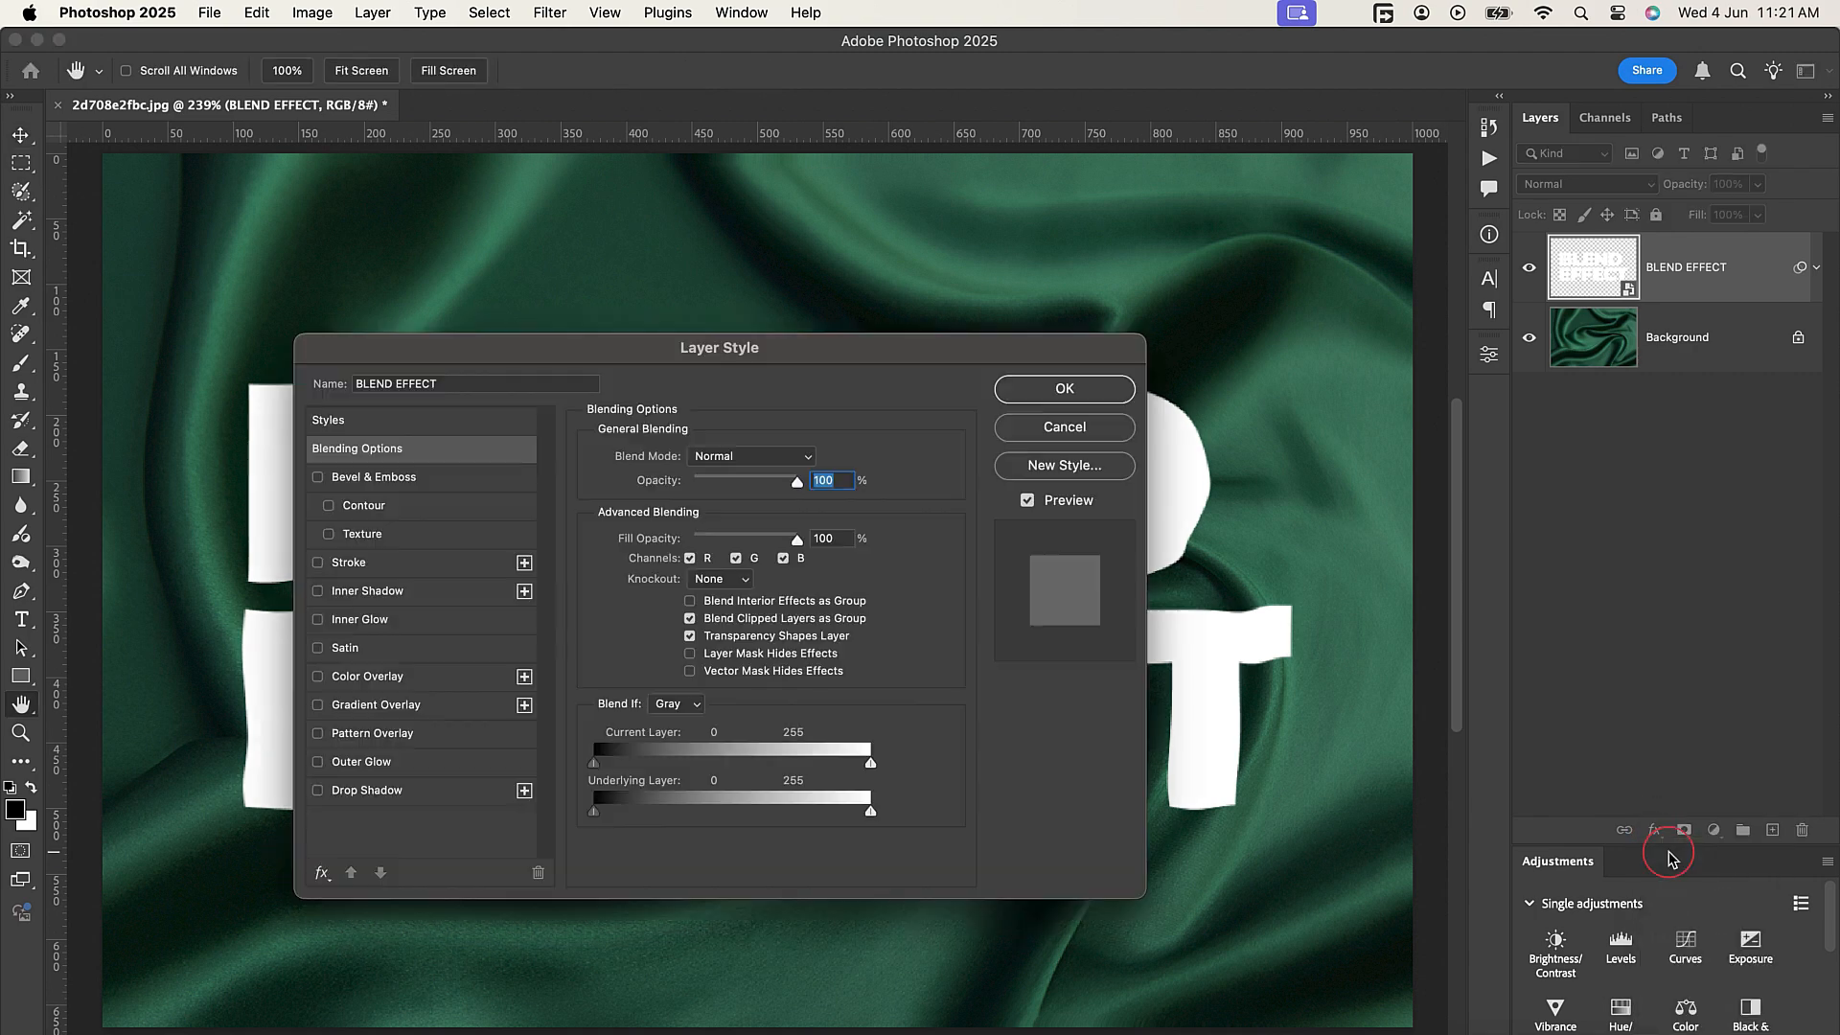
pyautogui.moveTo(494, 331); pyautogui.dragTo(1437, 139)
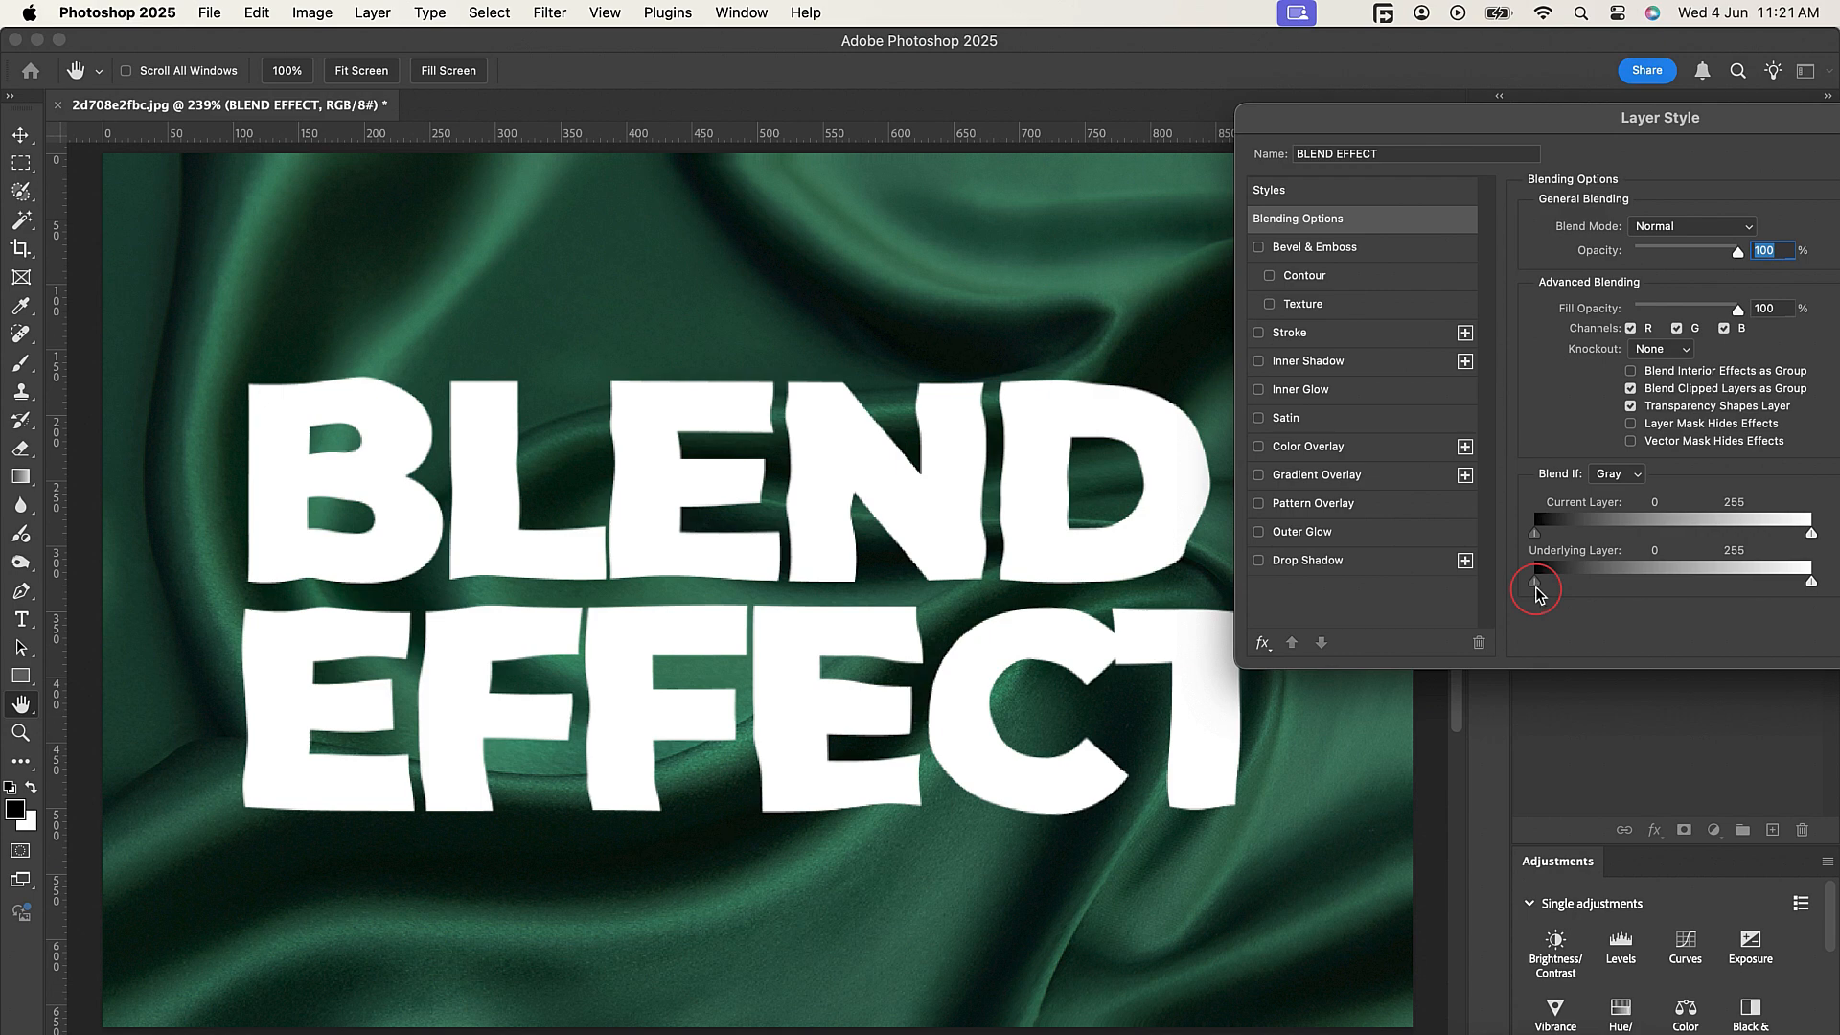
pyautogui.moveTo(1535, 581); pyautogui.dragTo(1577, 582)
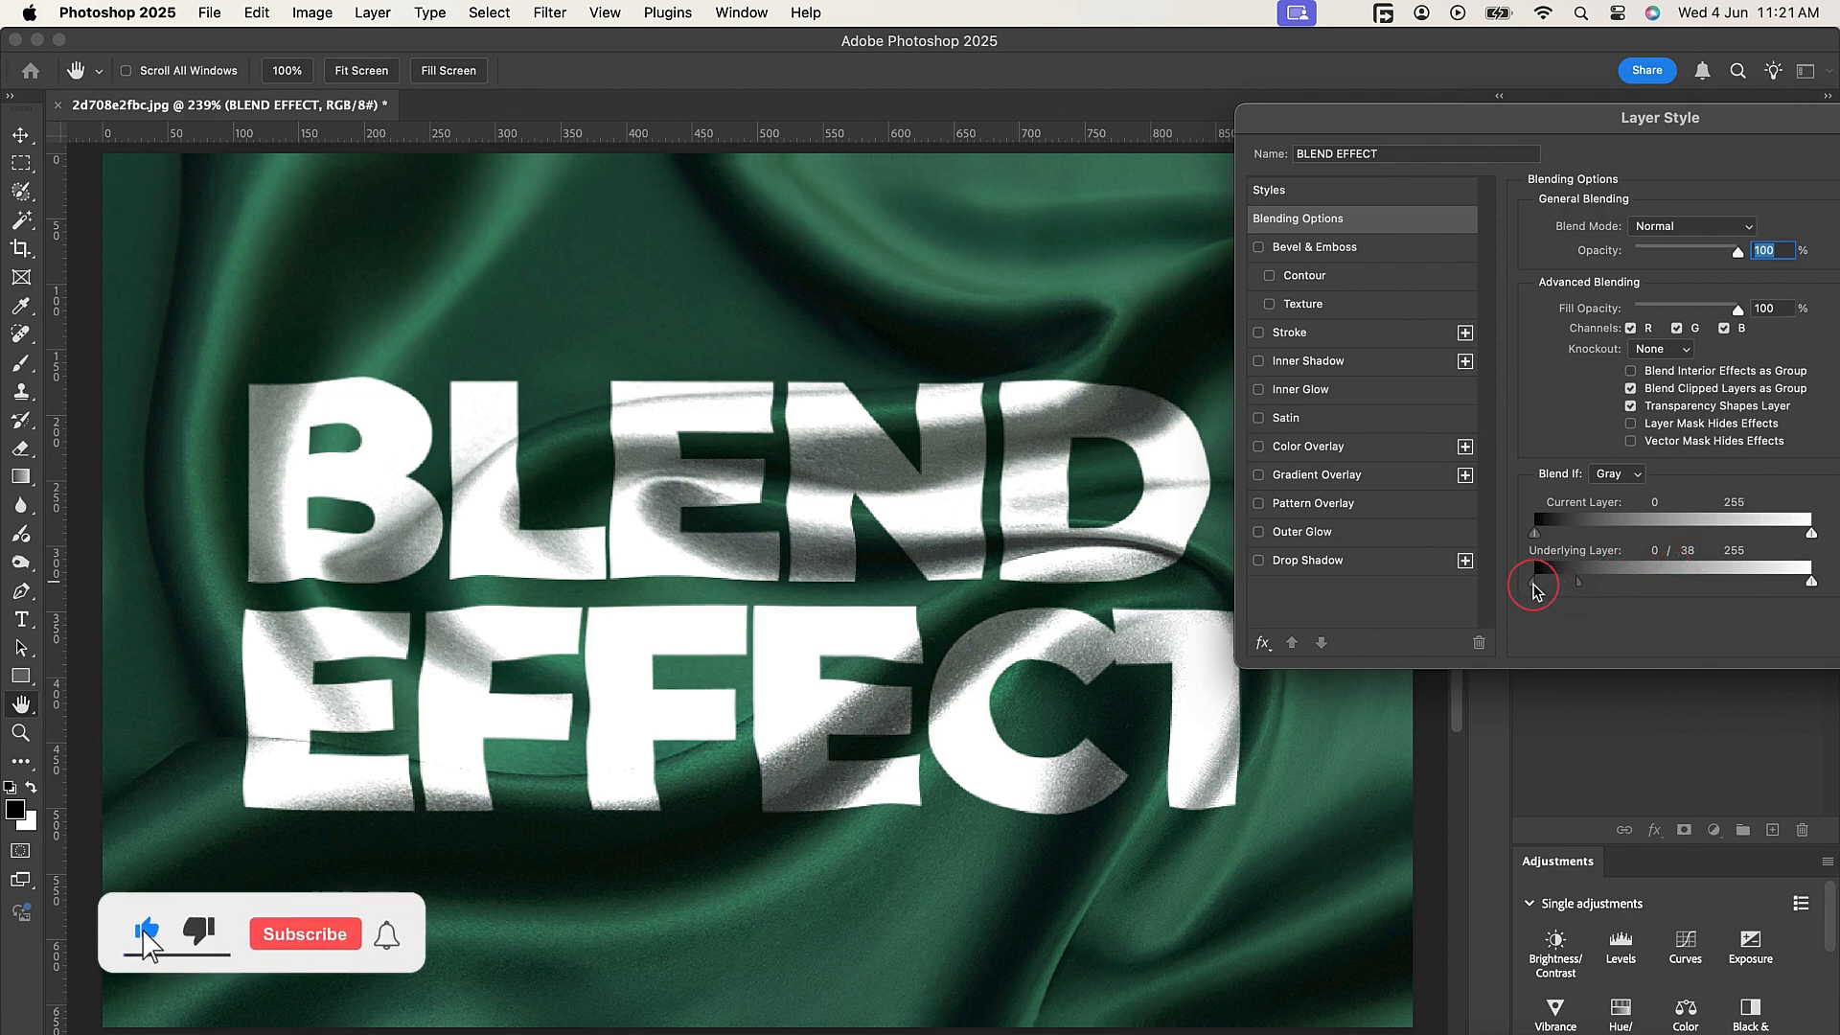
pyautogui.moveTo(1532, 582); pyautogui.dragTo(1539, 582)
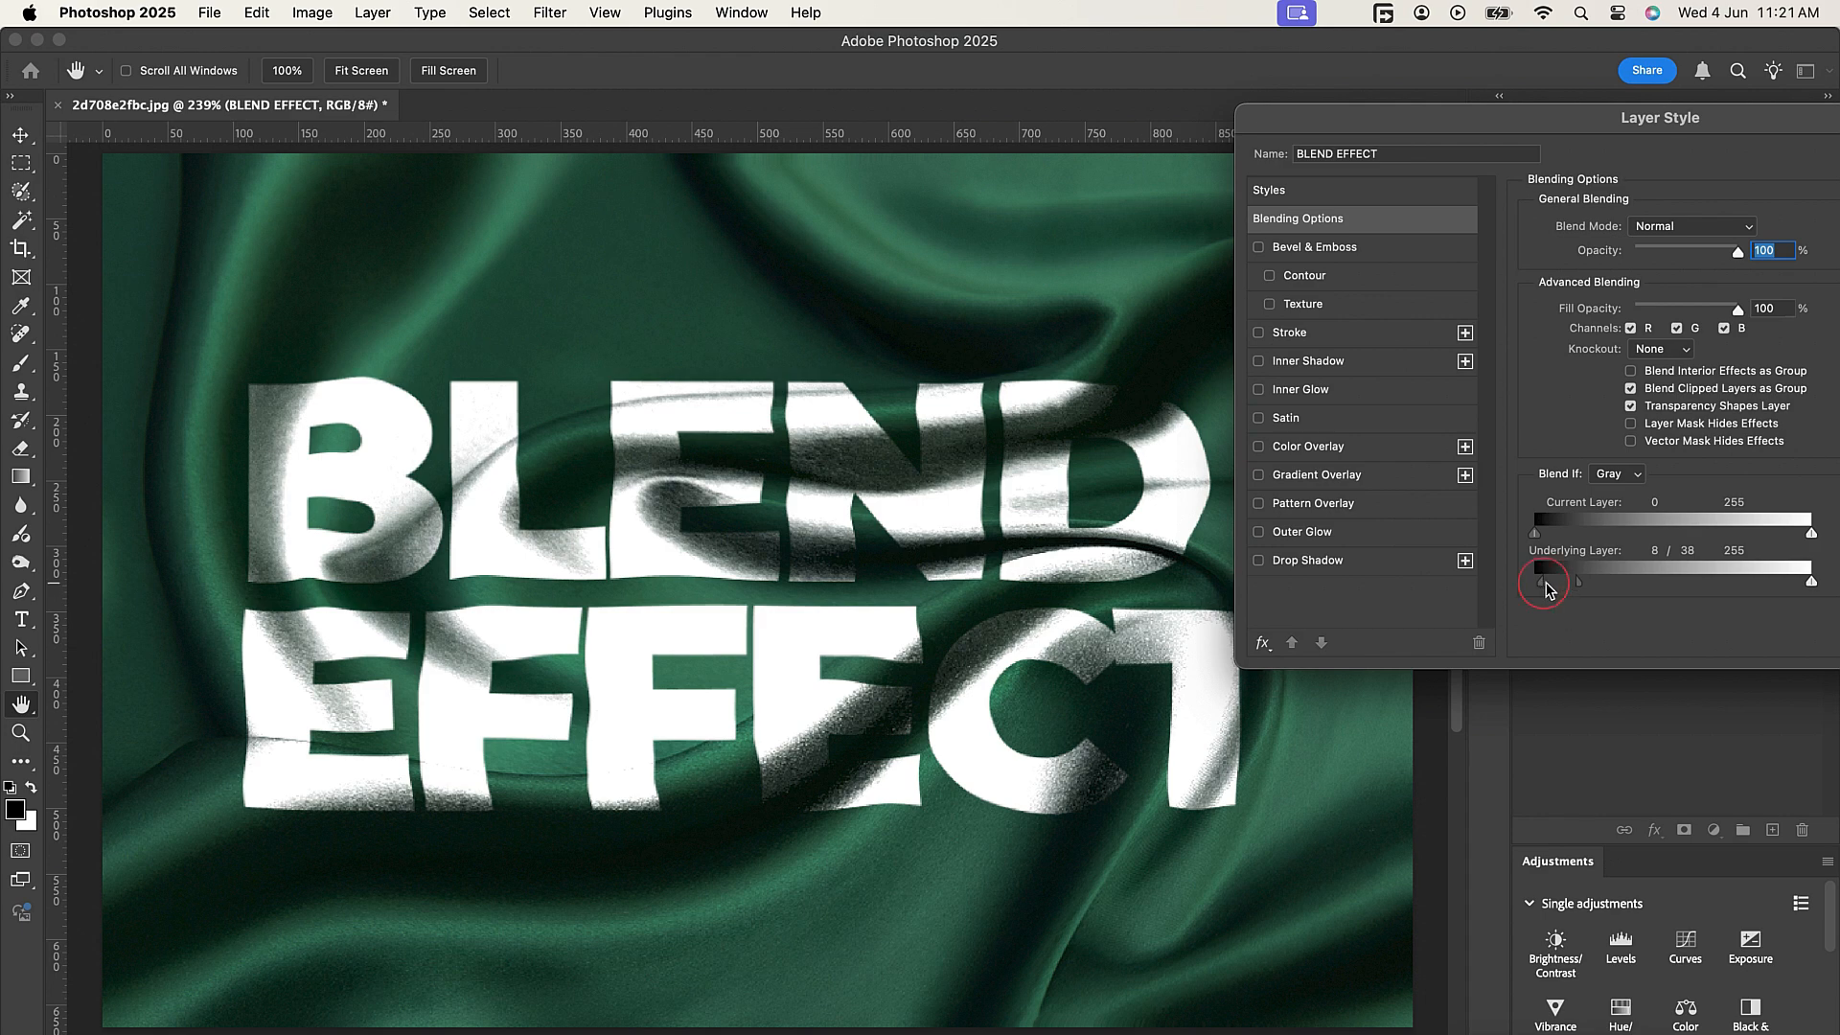
pyautogui.moveTo(1669, 576); pyautogui.dragTo(1655, 571)
pyautogui.moveTo(1364, 131); pyautogui.dragTo(972, 135)
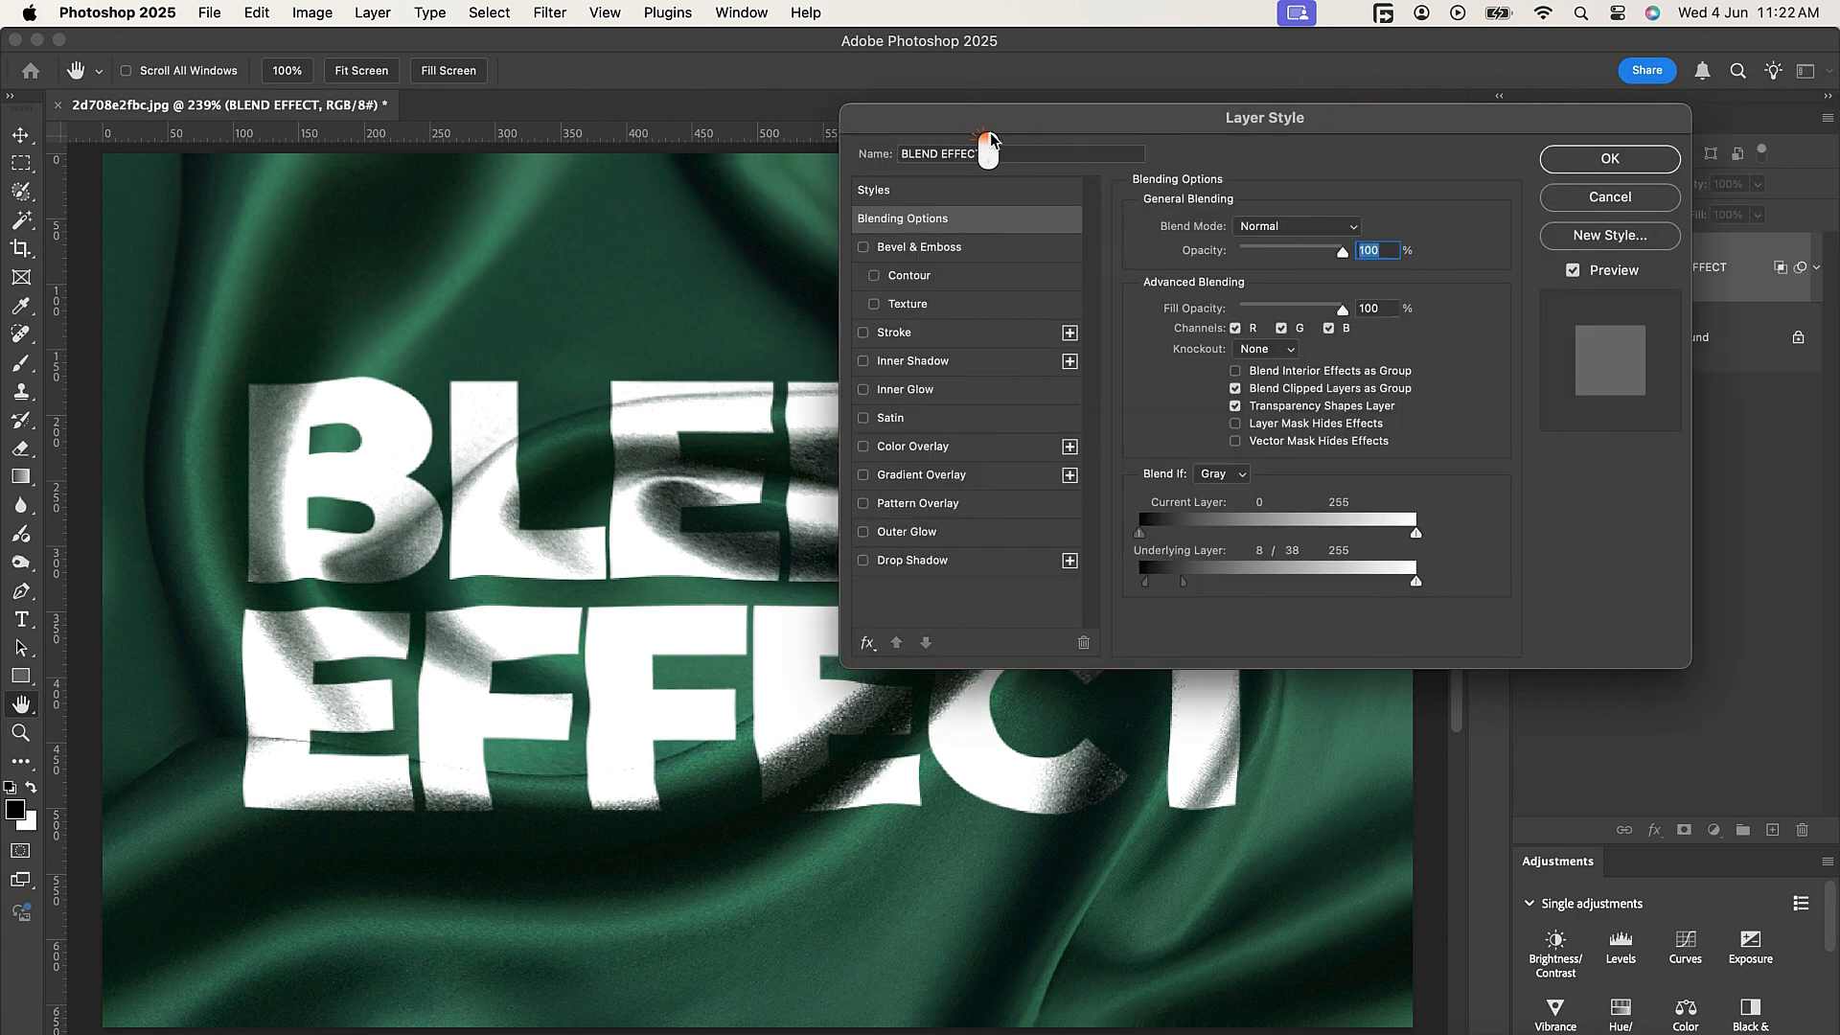
pyautogui.click(1609, 158)
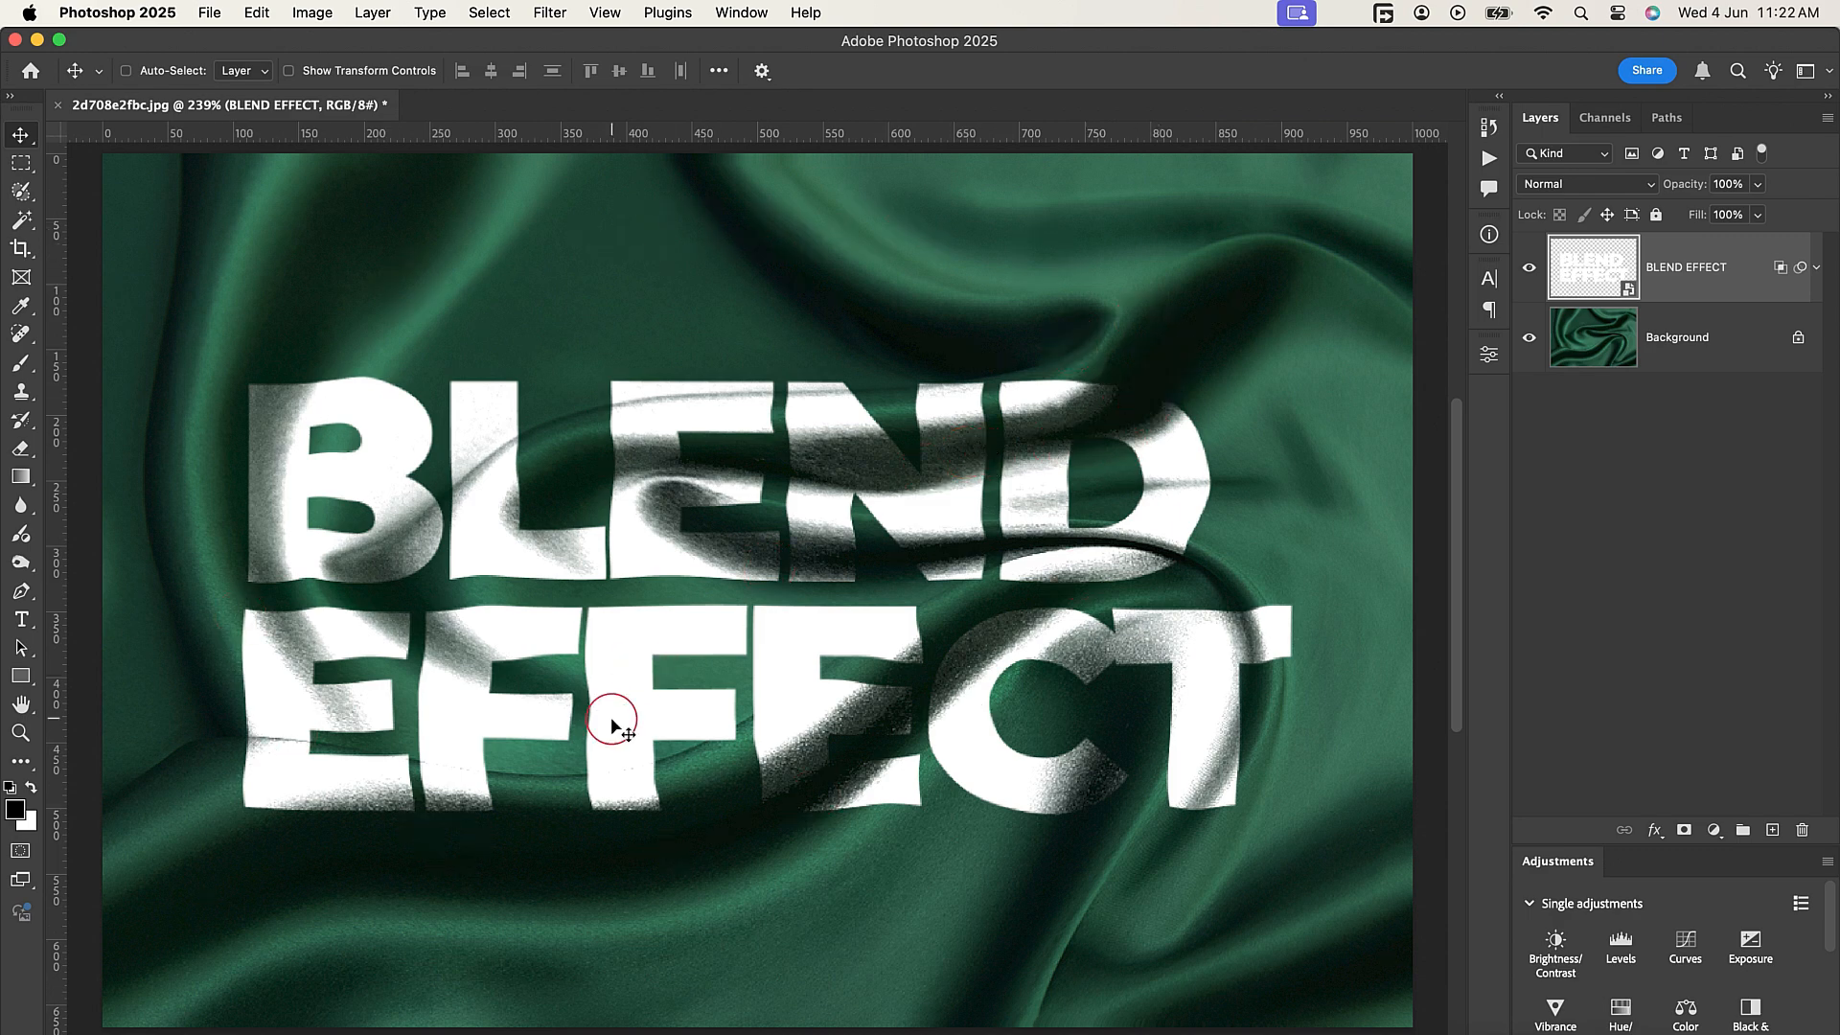
# Move the text a short way across the fabric to test the blend, and undo the move
pyautogui.moveTo(636, 698); pyautogui.dragTo(725, 687)
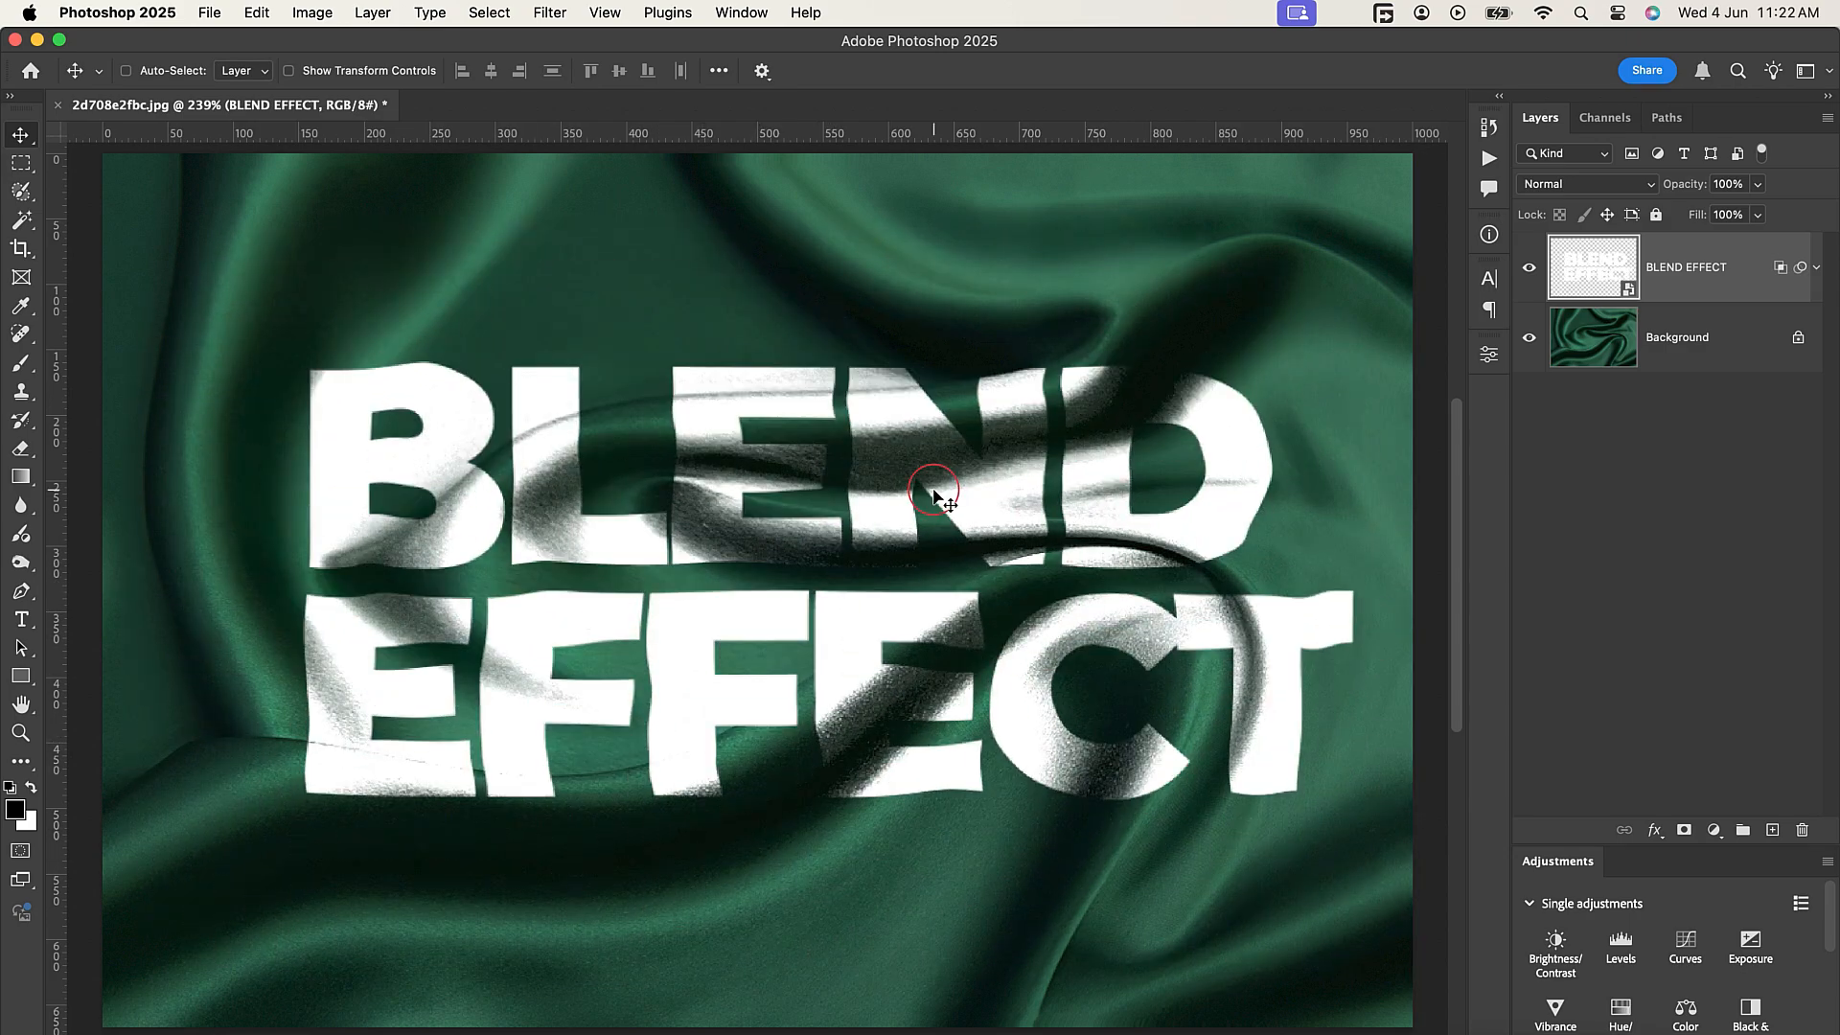
pyautogui.press('super+z')
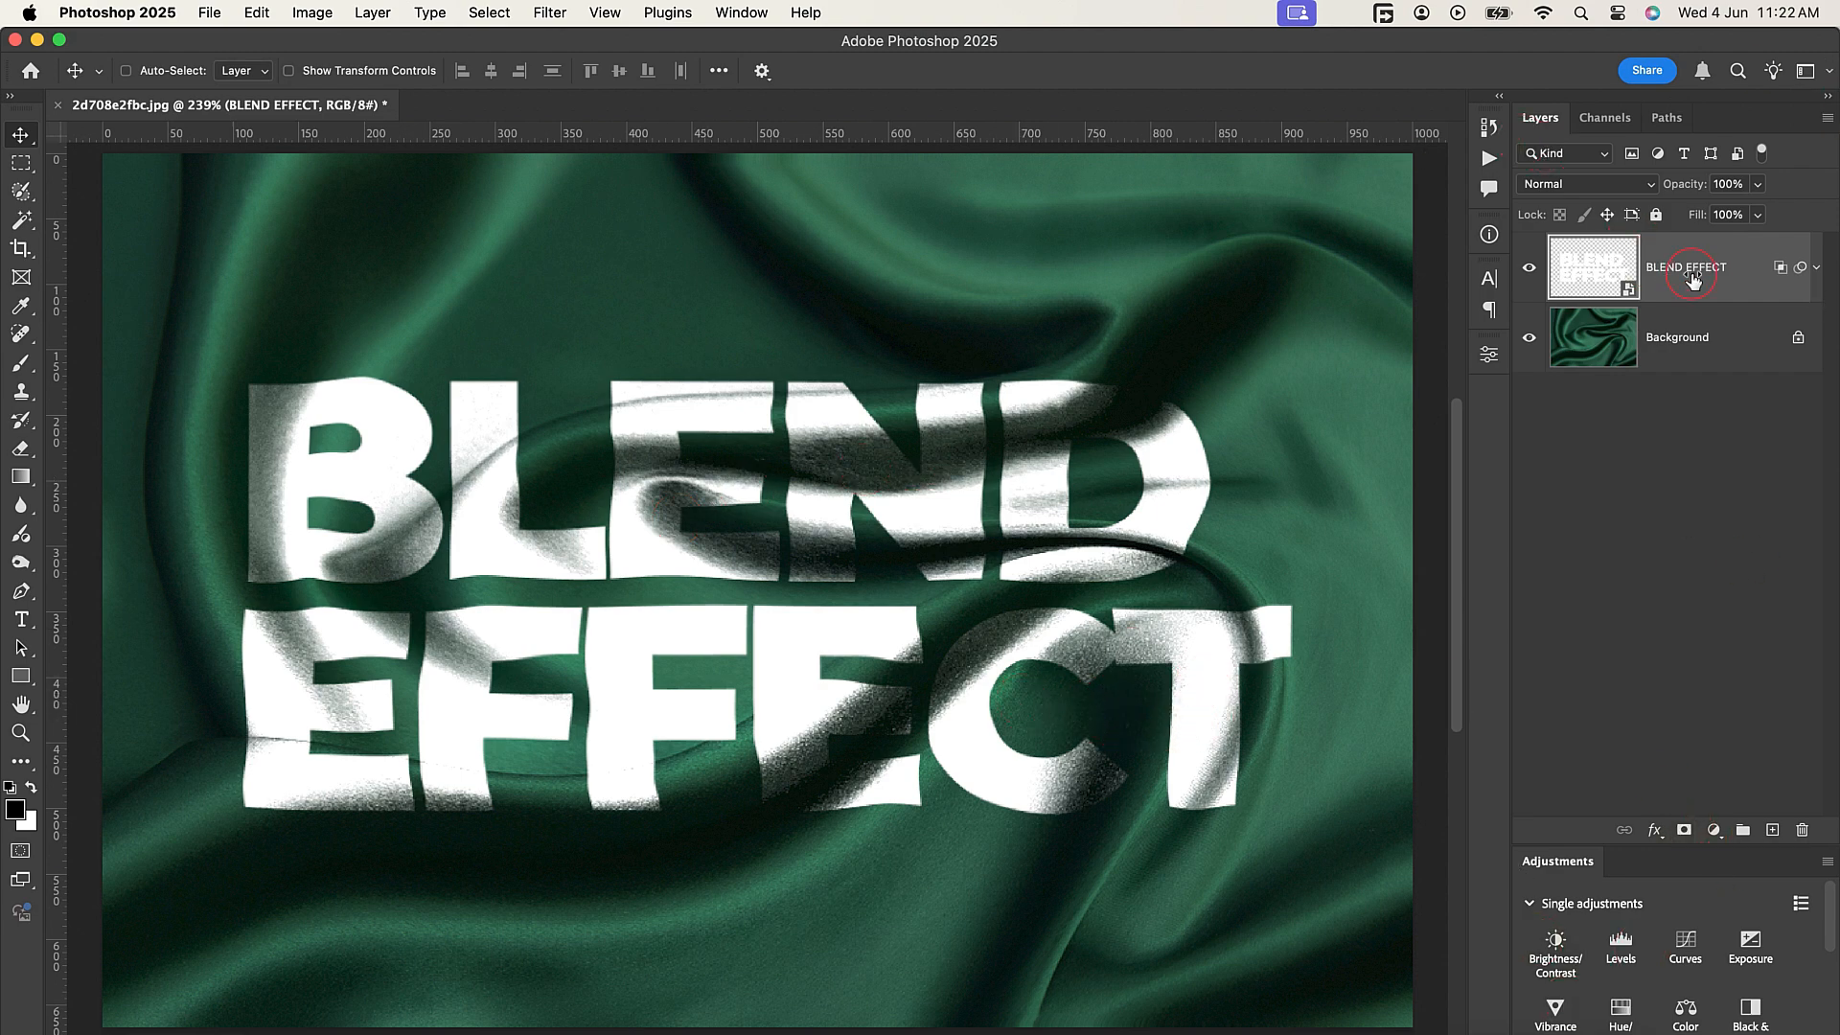
# Try a bright yellow Color Overlay on the BLEND EFFECT layer, and discard it
pyautogui.click(1655, 832)
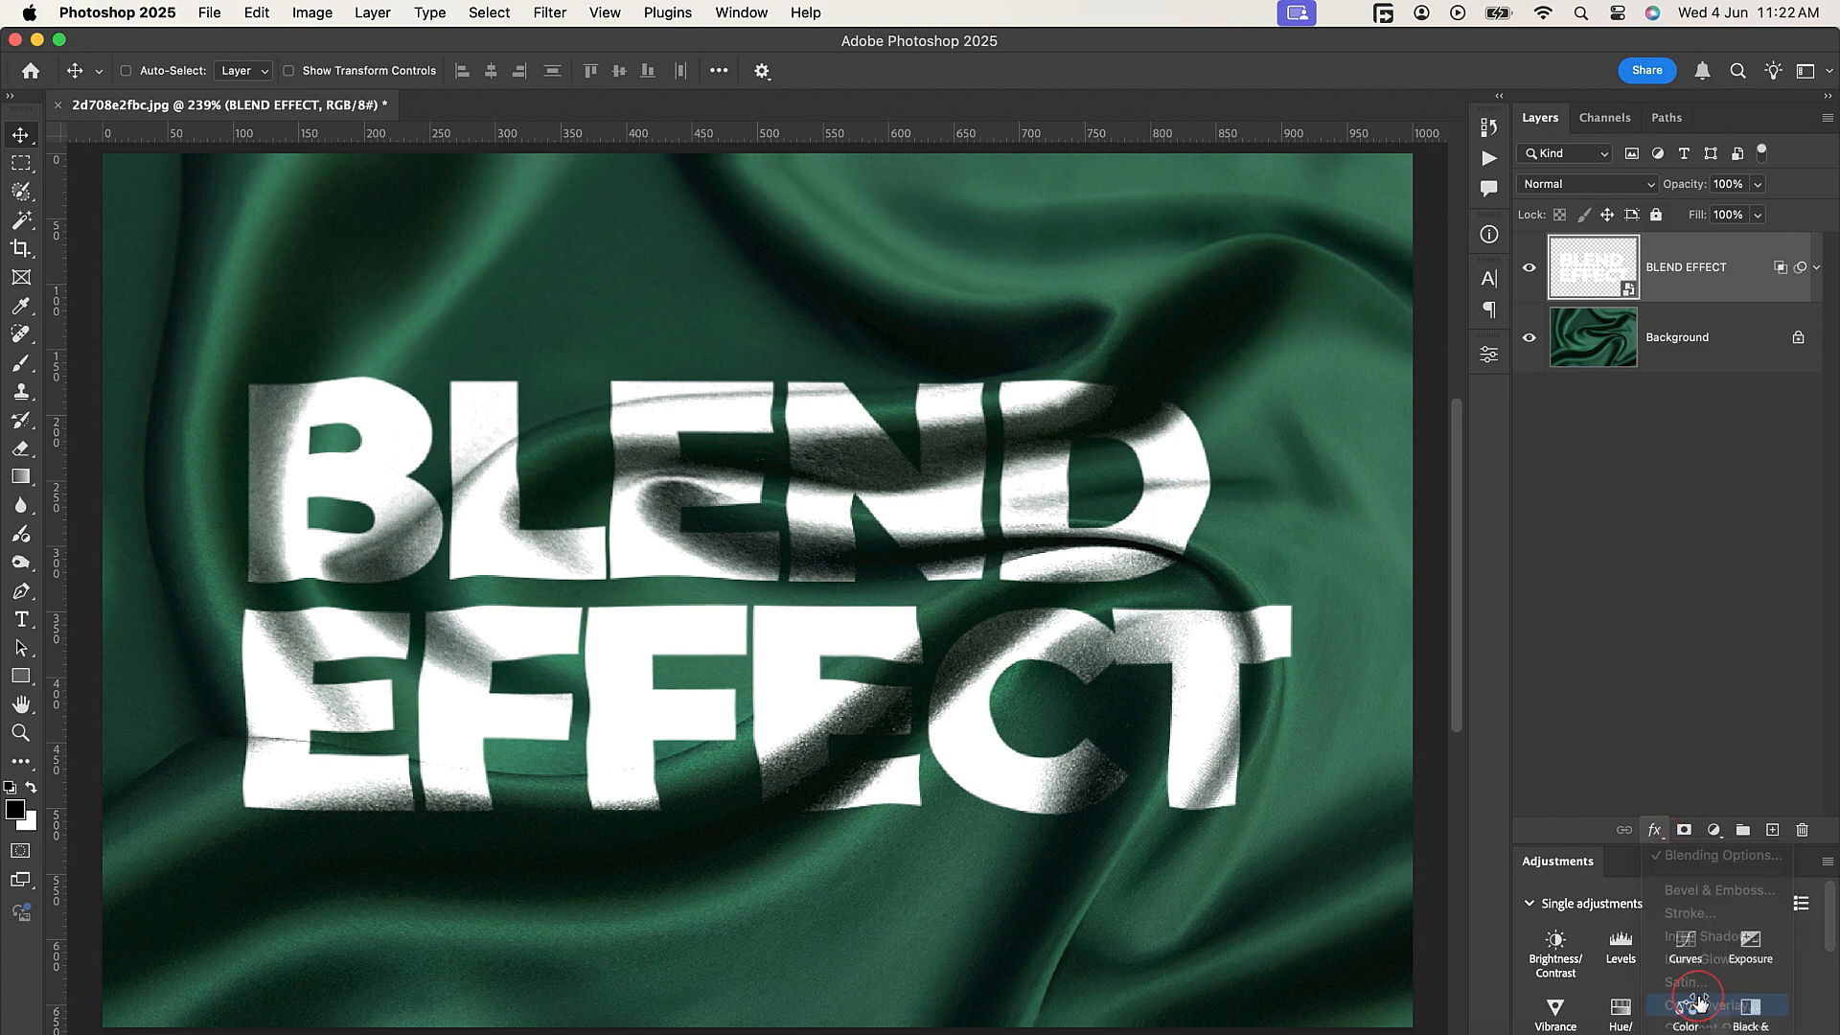
pyautogui.click(1696, 1003)
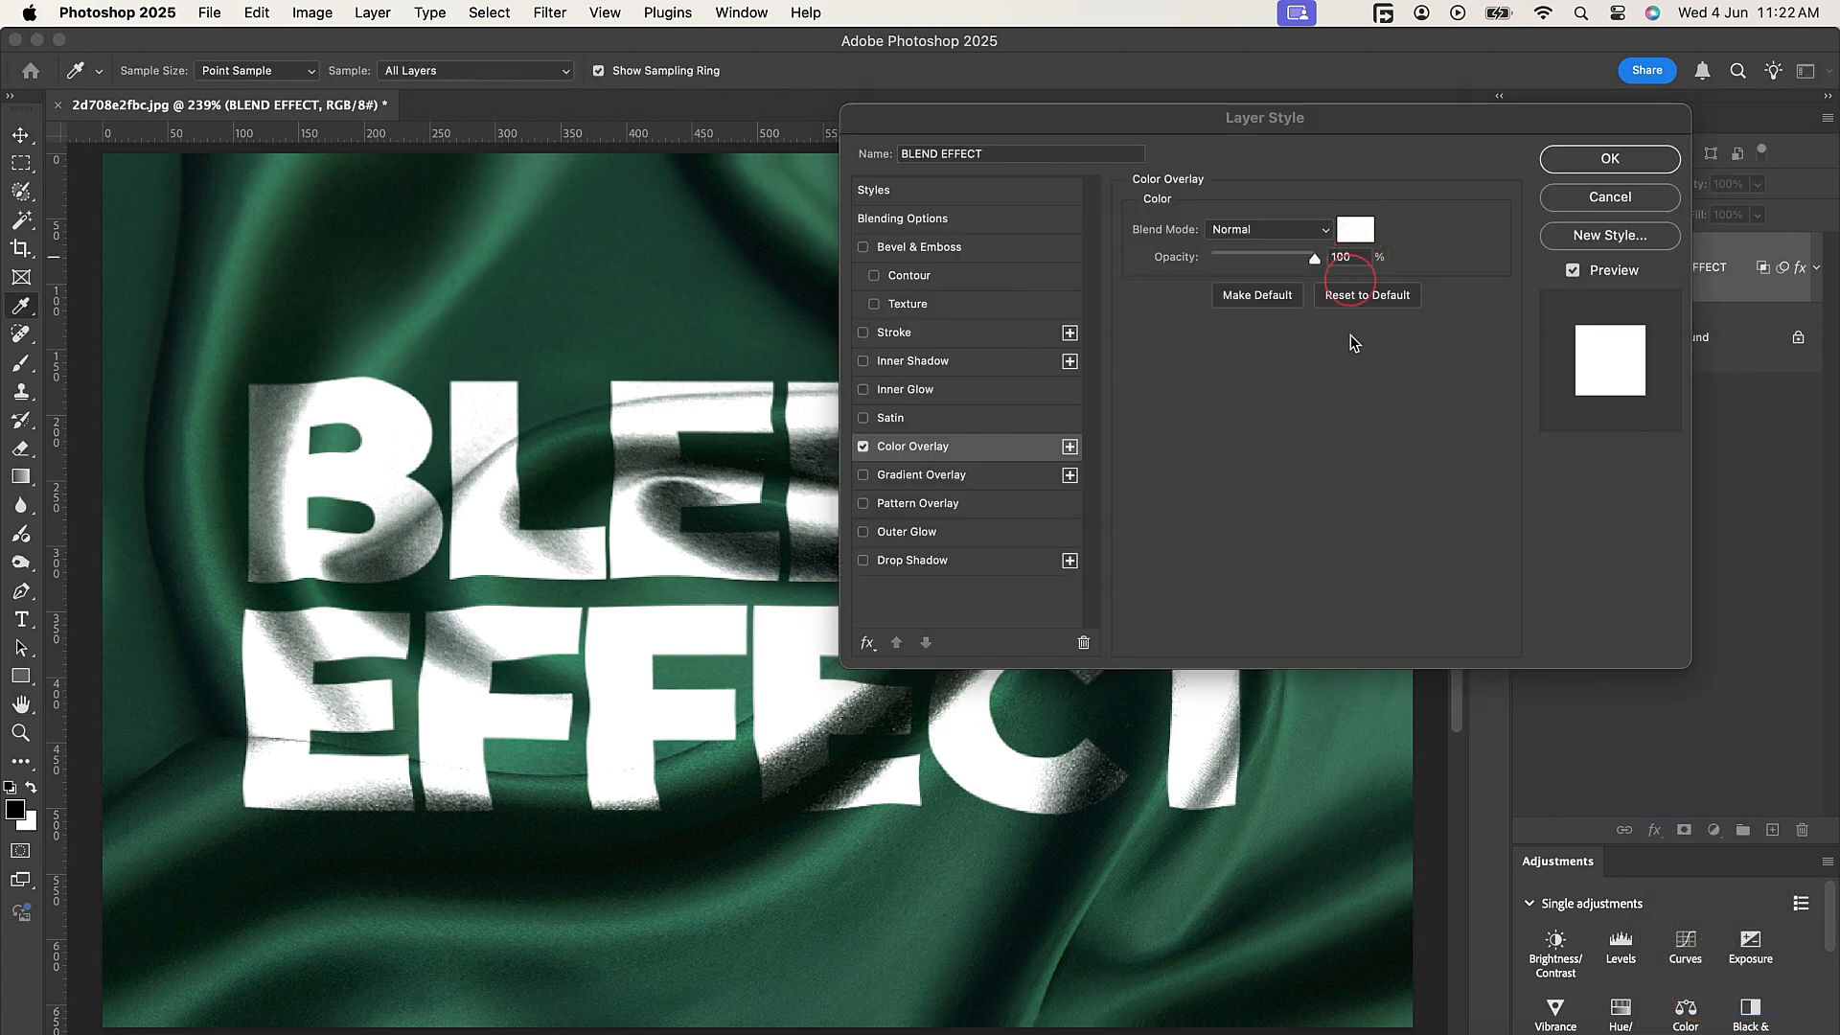
pyautogui.click(1355, 230)
pyautogui.click(1570, 572)
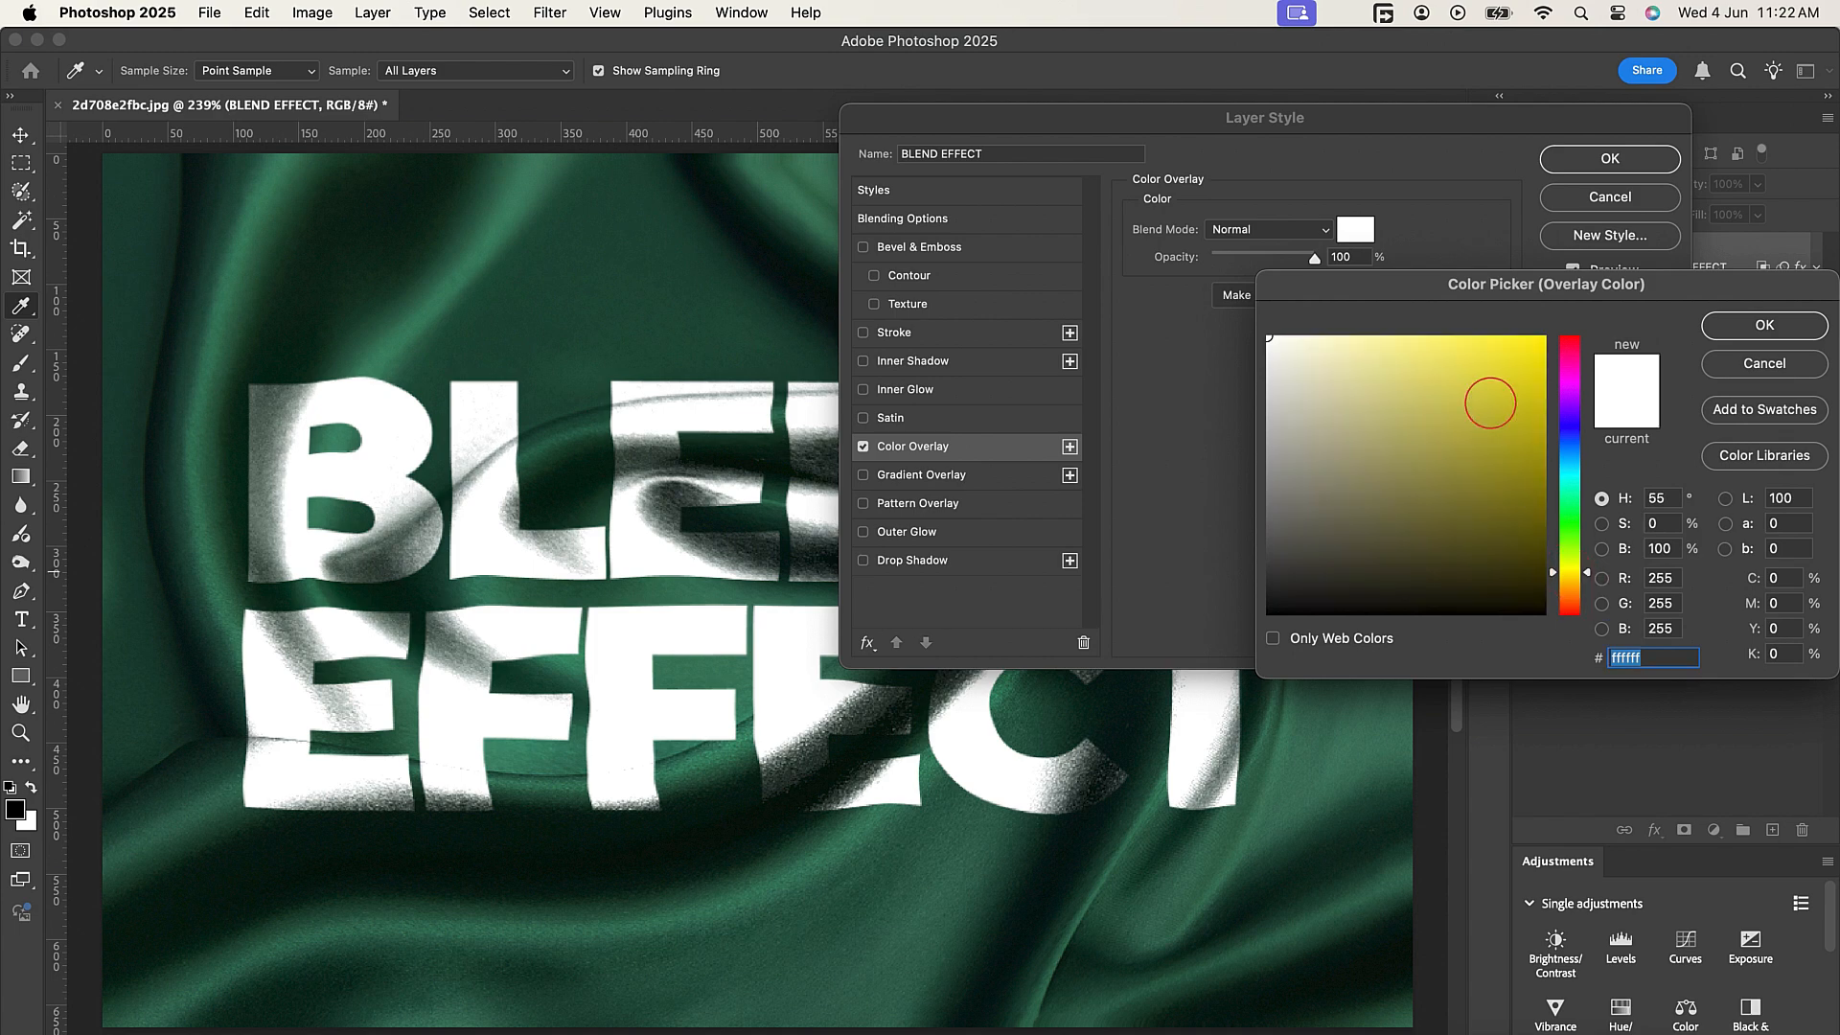
pyautogui.moveTo(1490, 402); pyautogui.dragTo(1568, 284)
pyautogui.click(1722, 323)
pyautogui.moveTo(1163, 119); pyautogui.dragTo(1200, 213)
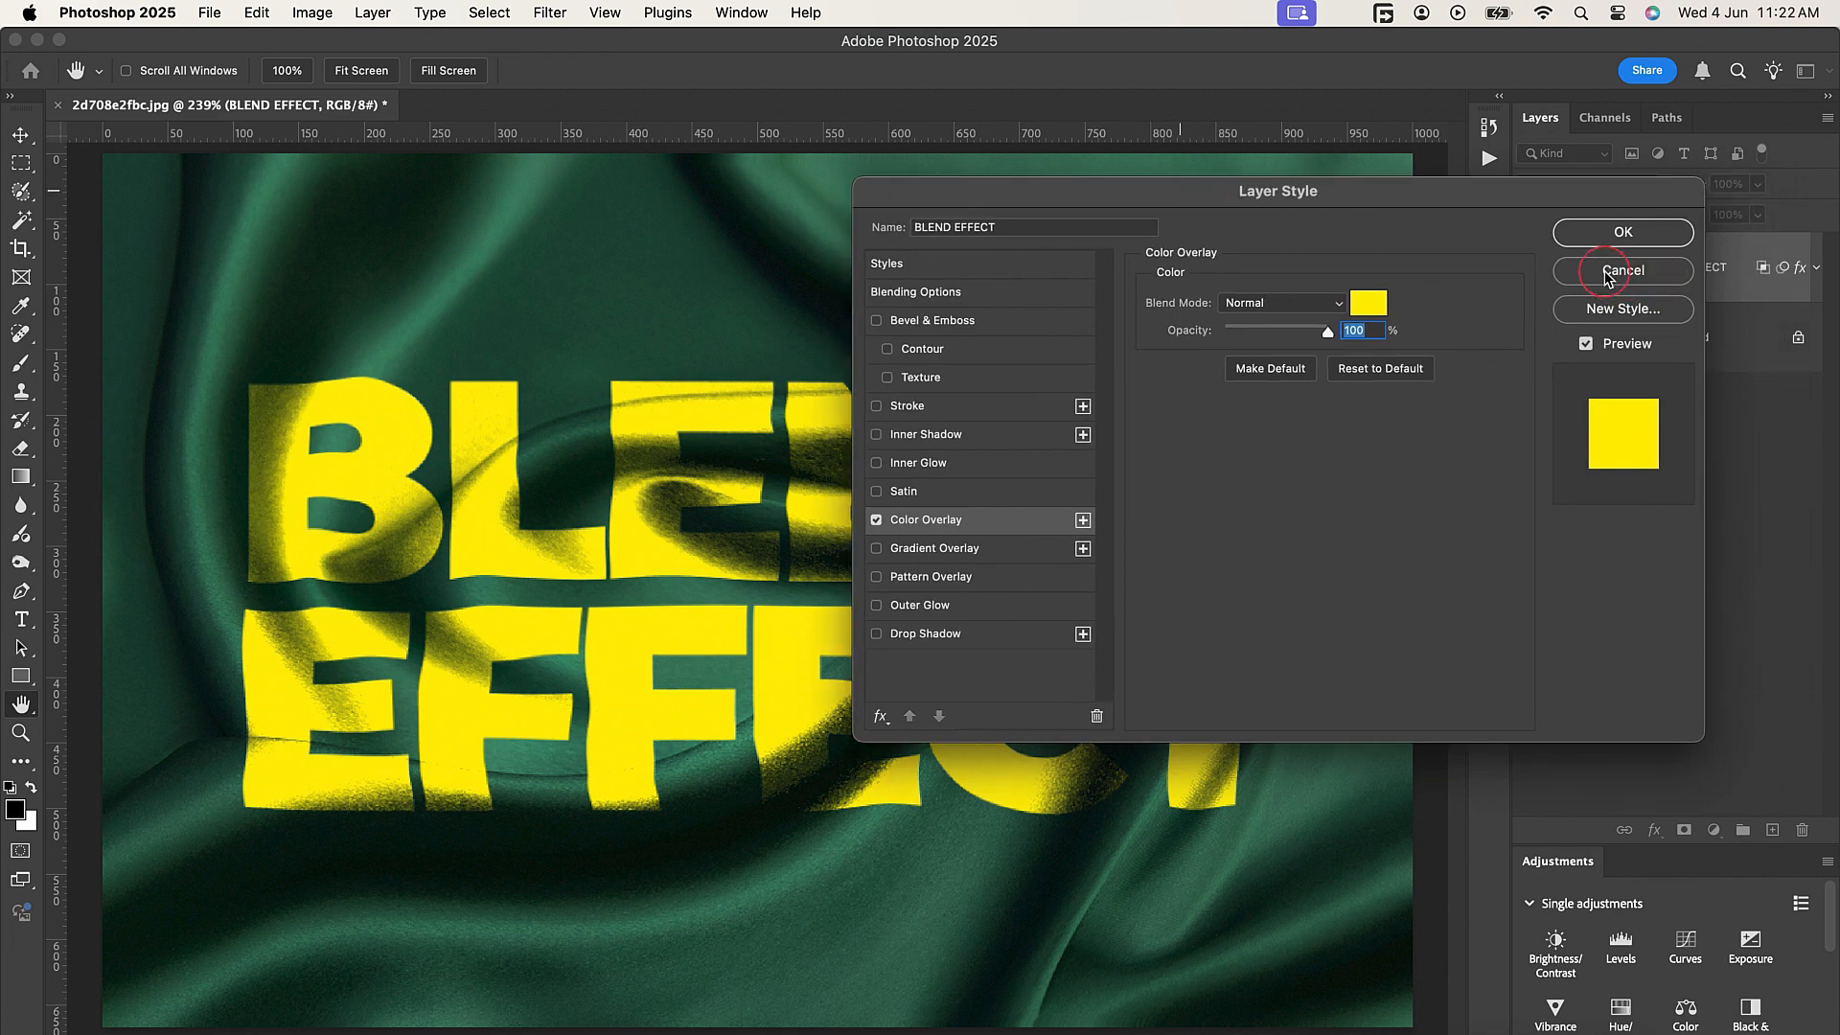
pyautogui.click(1623, 271)
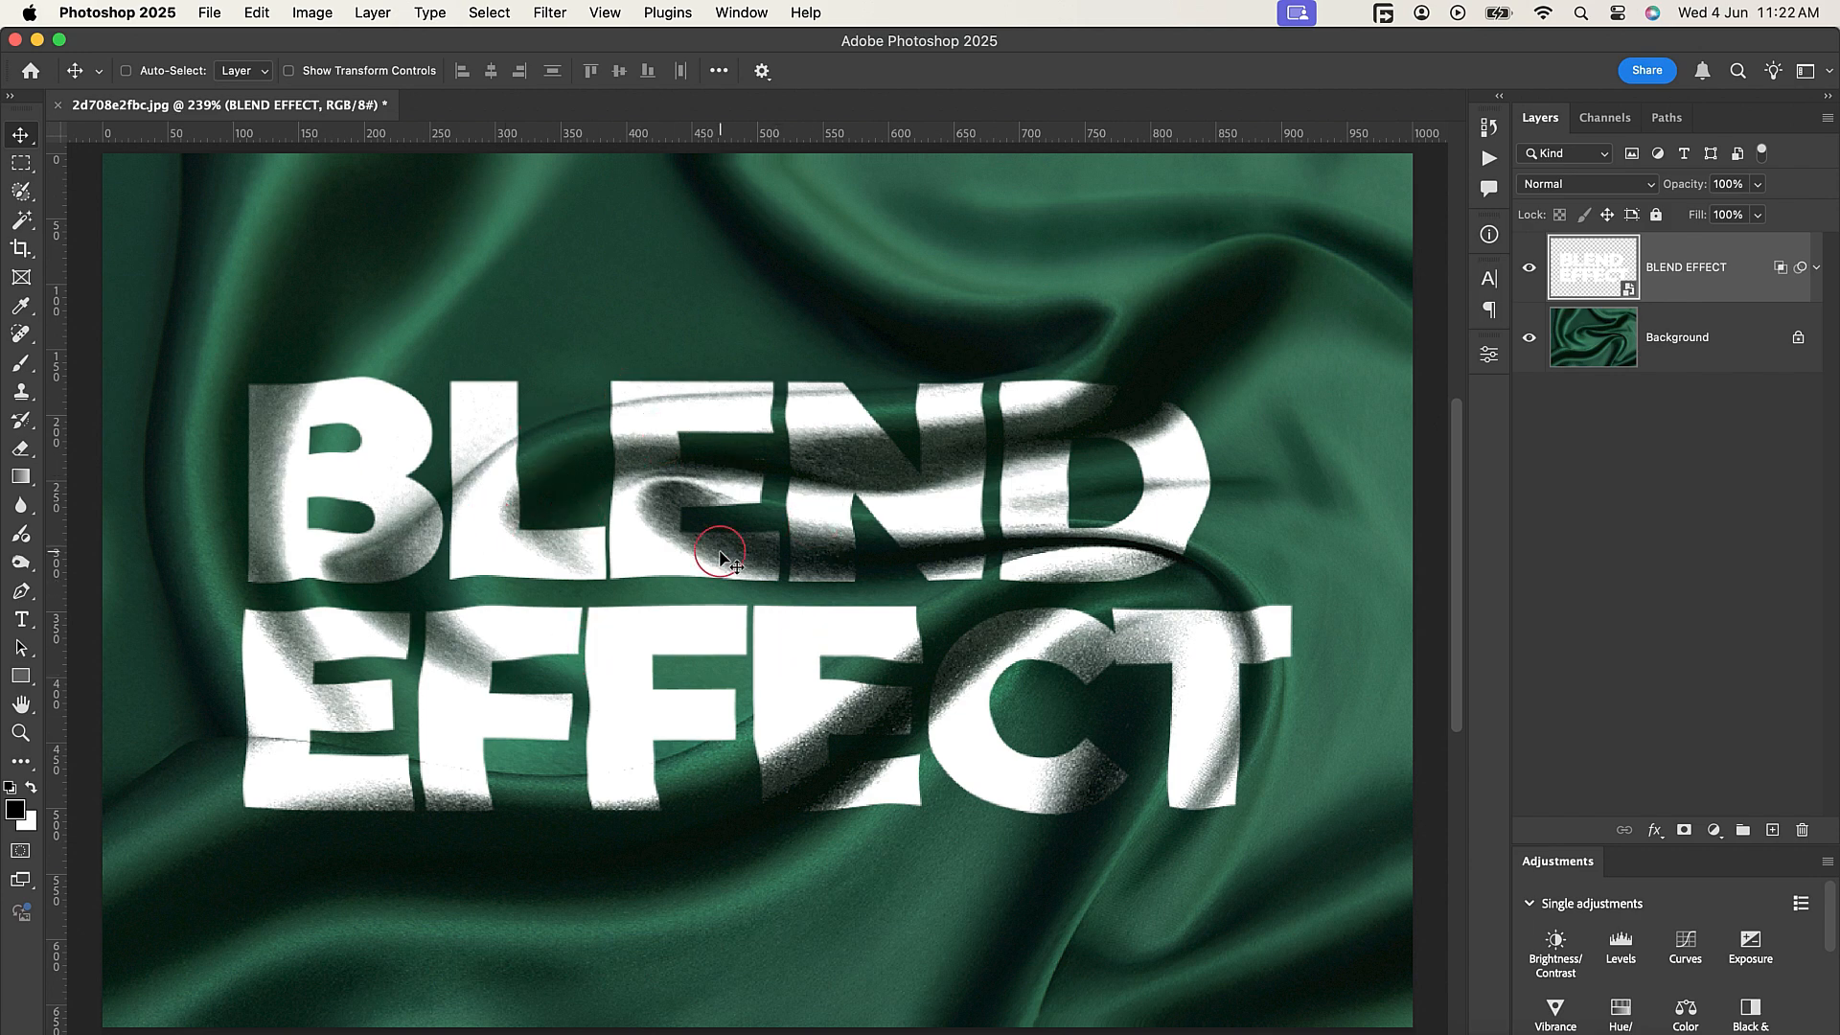
# Open the text Smart Object's contents and replace the wording with BLESS and INGS on two lines
pyautogui.doubleClick(1632, 285)
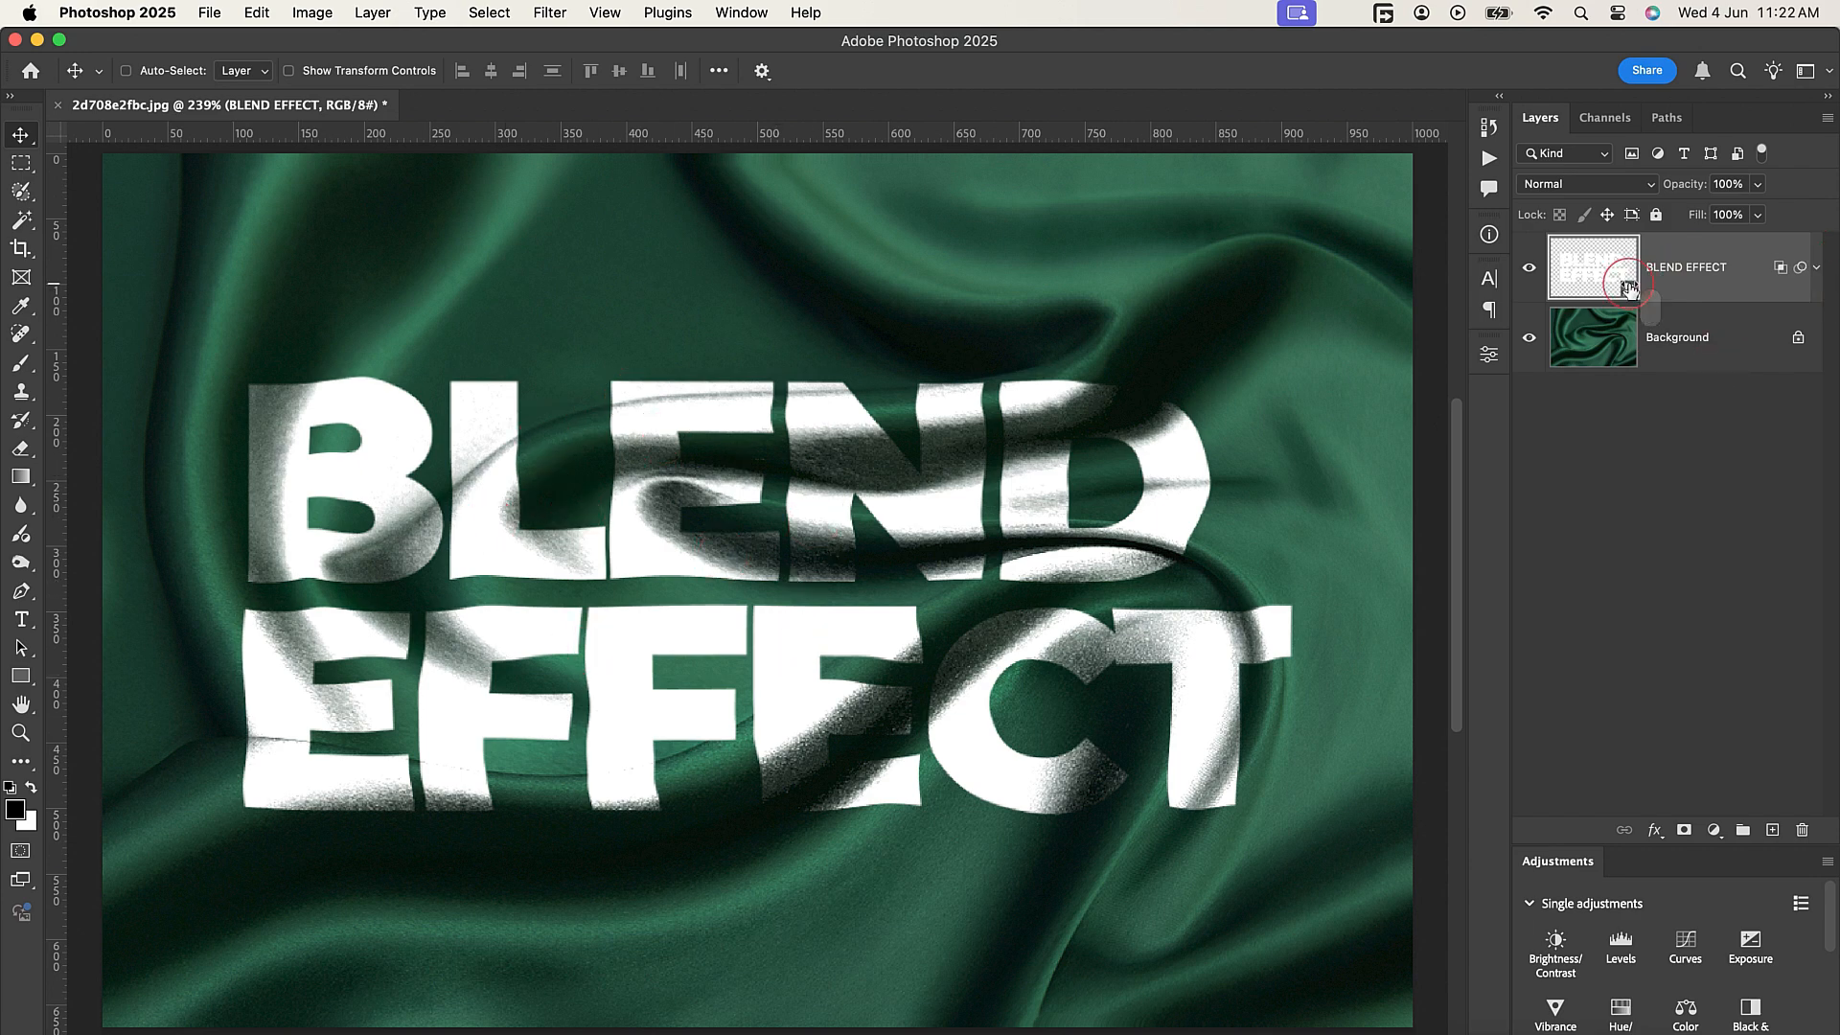
pyautogui.scroll(5, 847, 618)
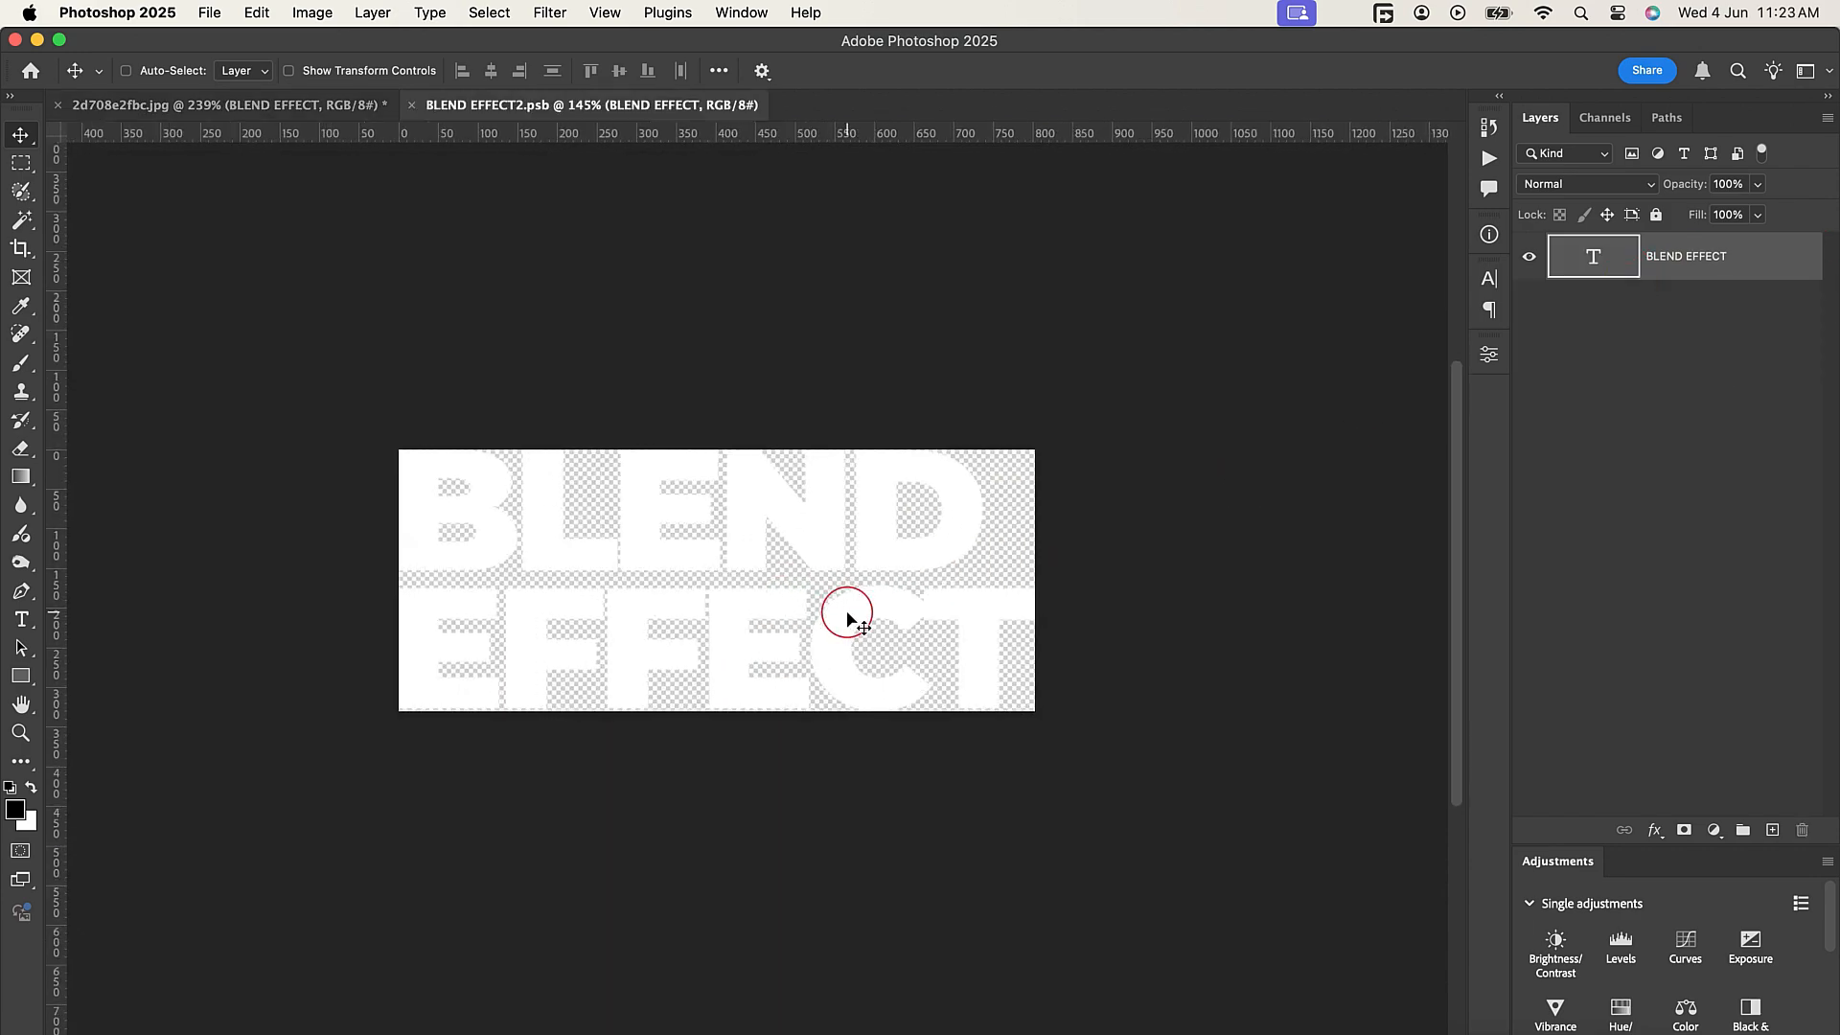
pyautogui.doubleClick(781, 588)
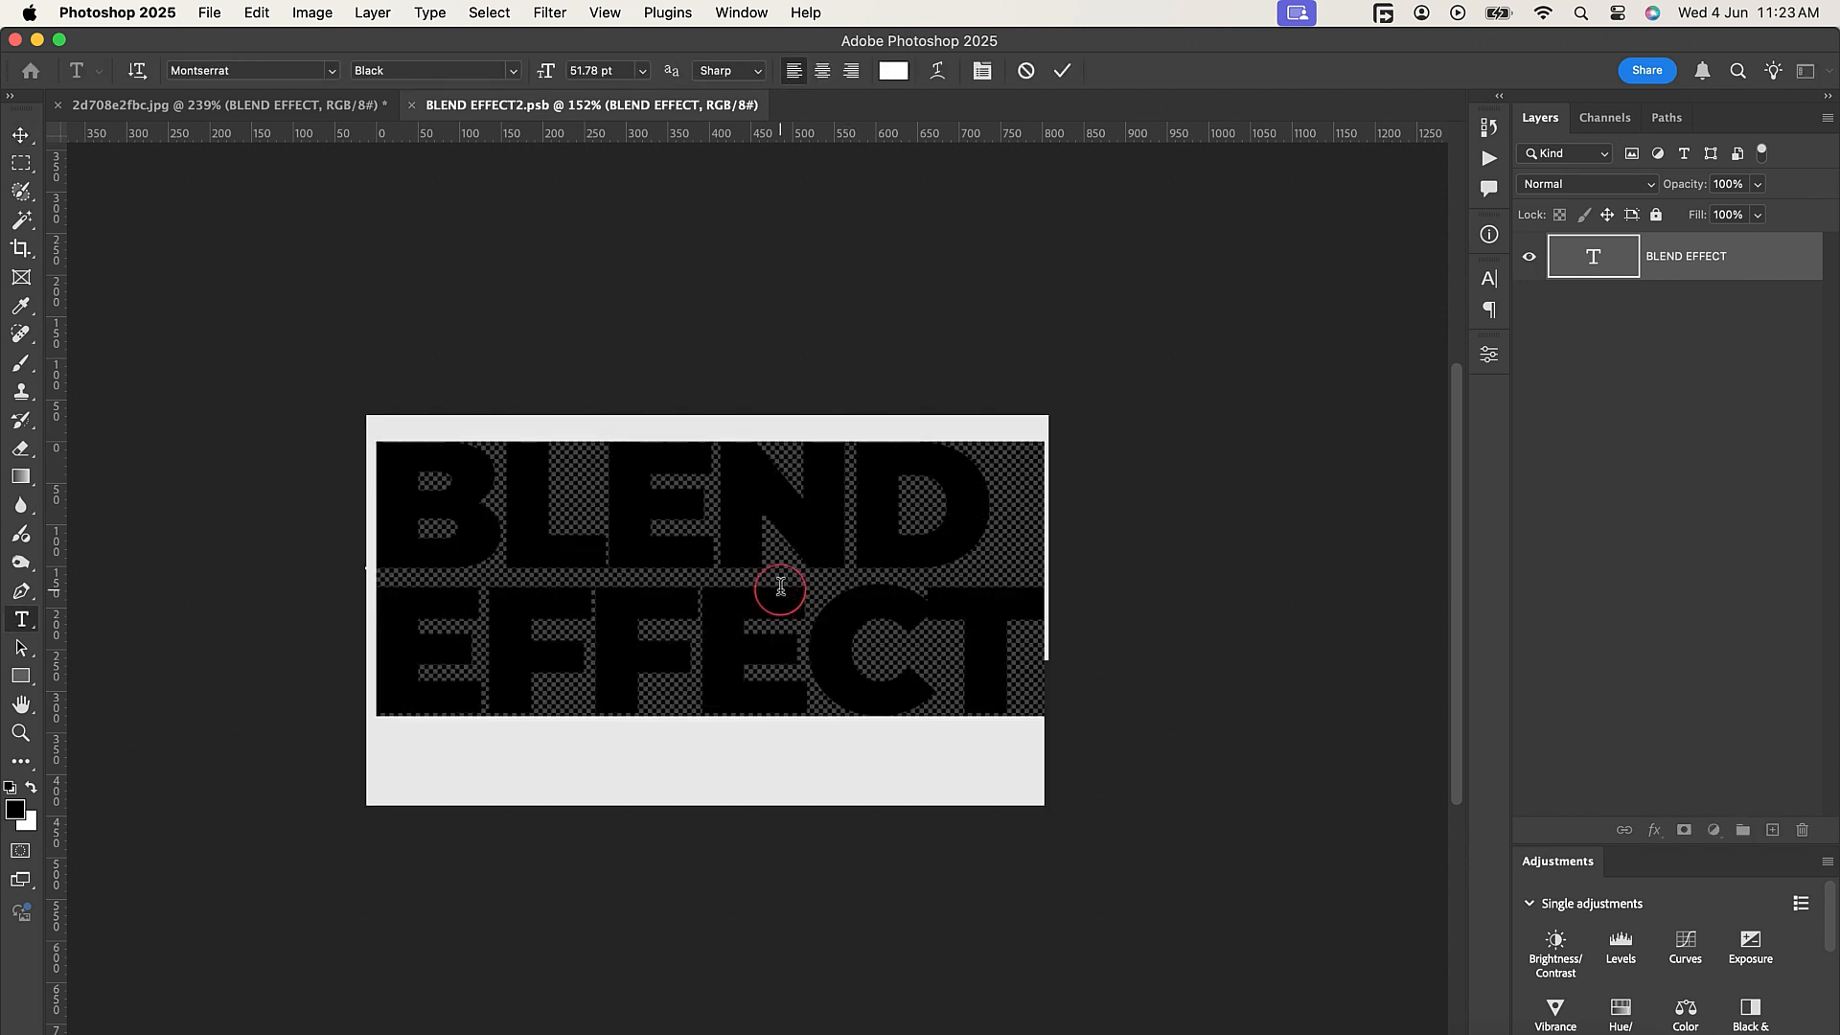
pyautogui.write('B')
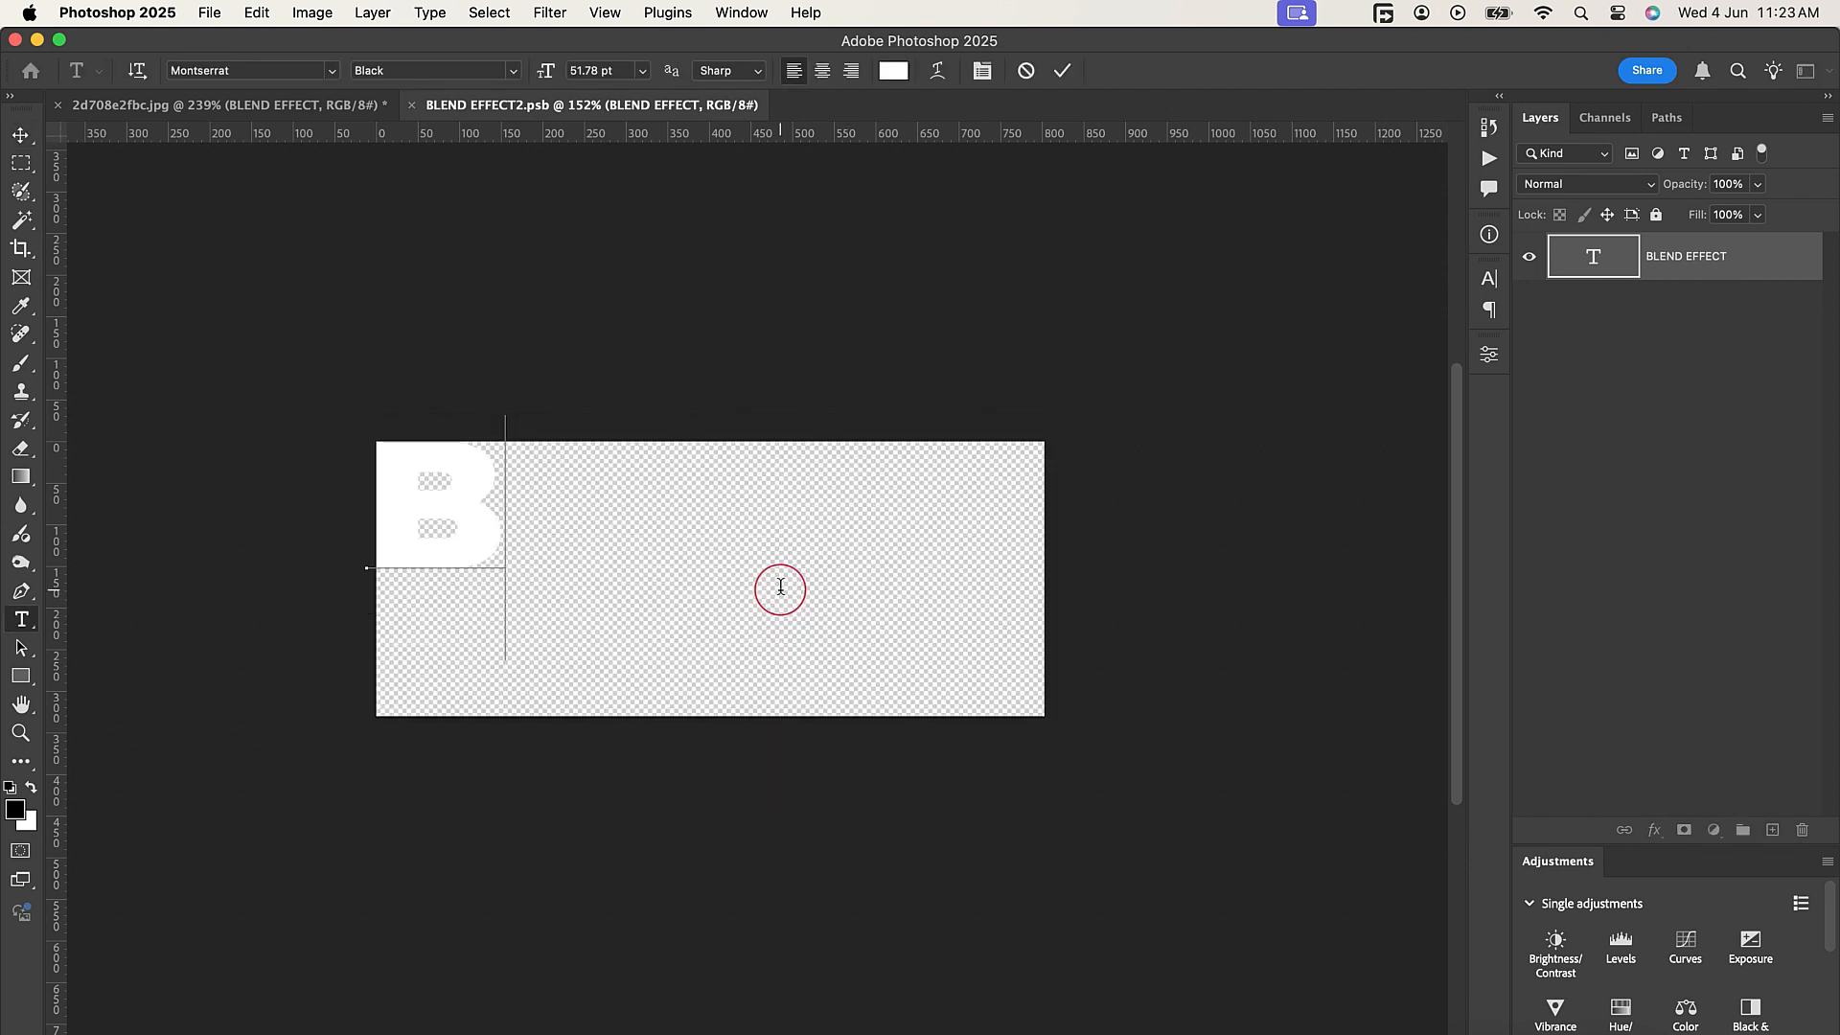
pyautogui.write('LESS')
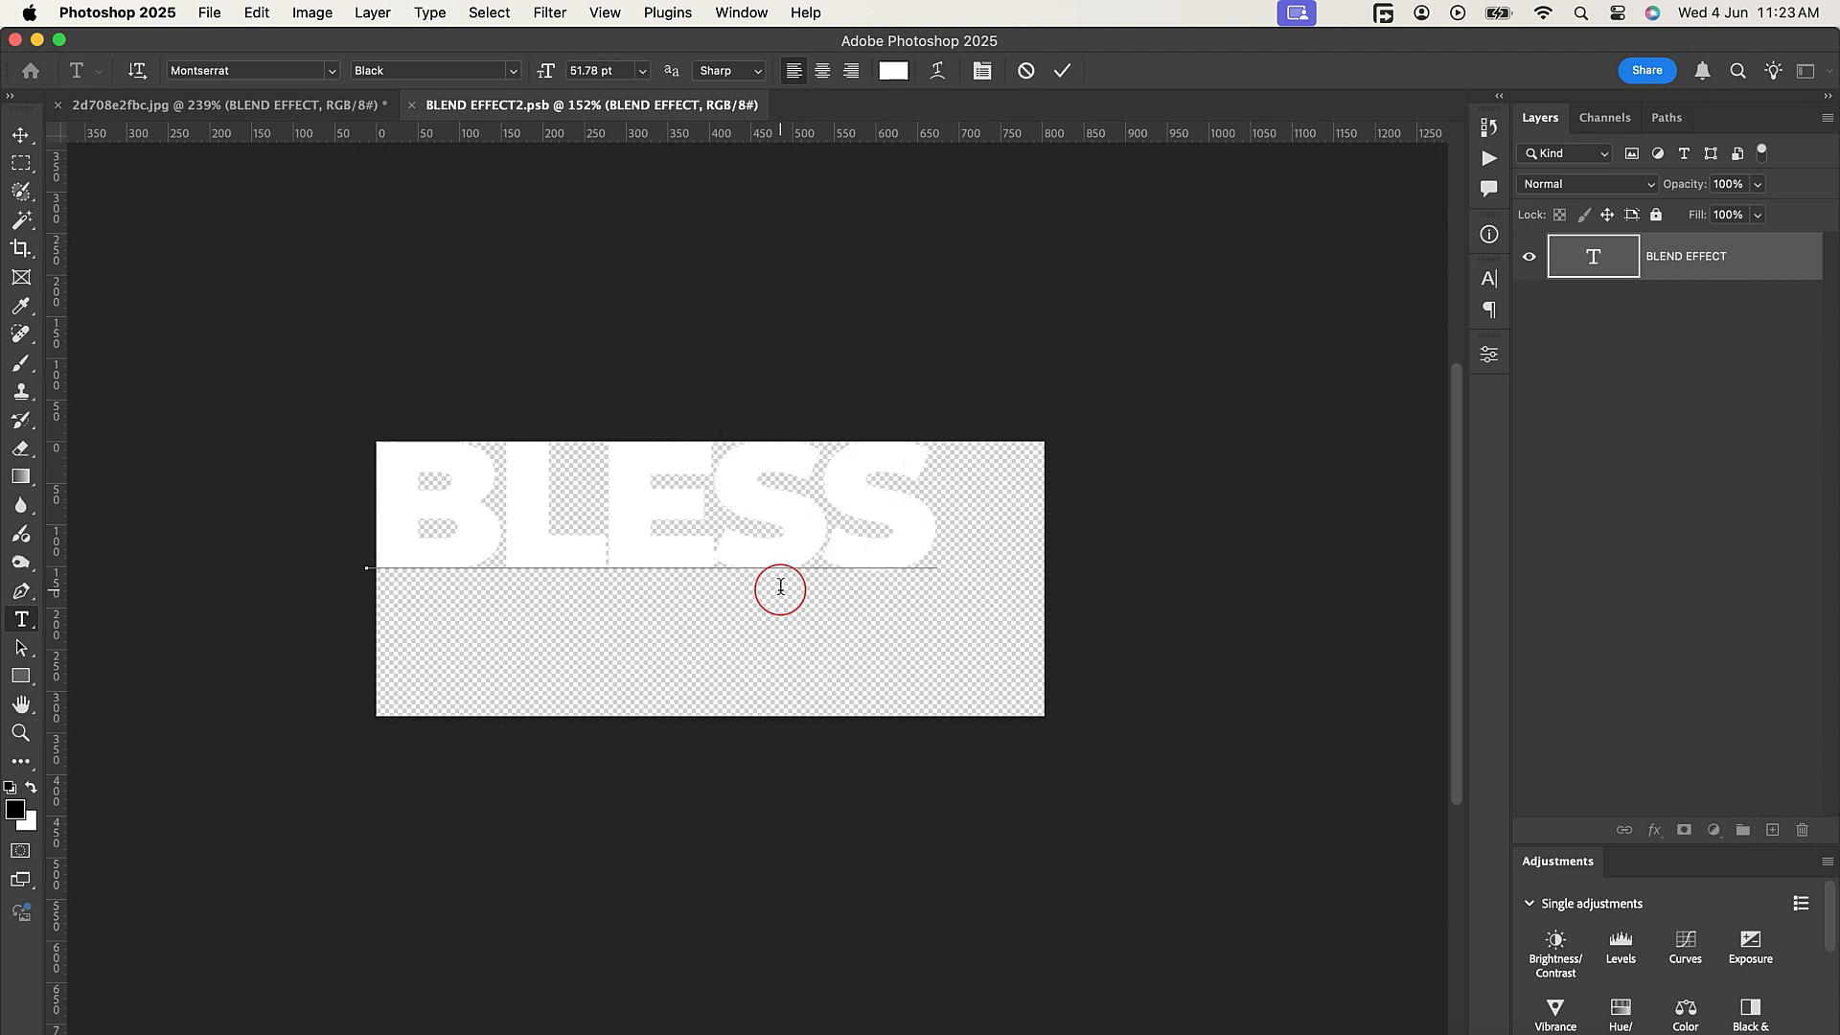
pyautogui.press('Return')
pyautogui.write('INGS')
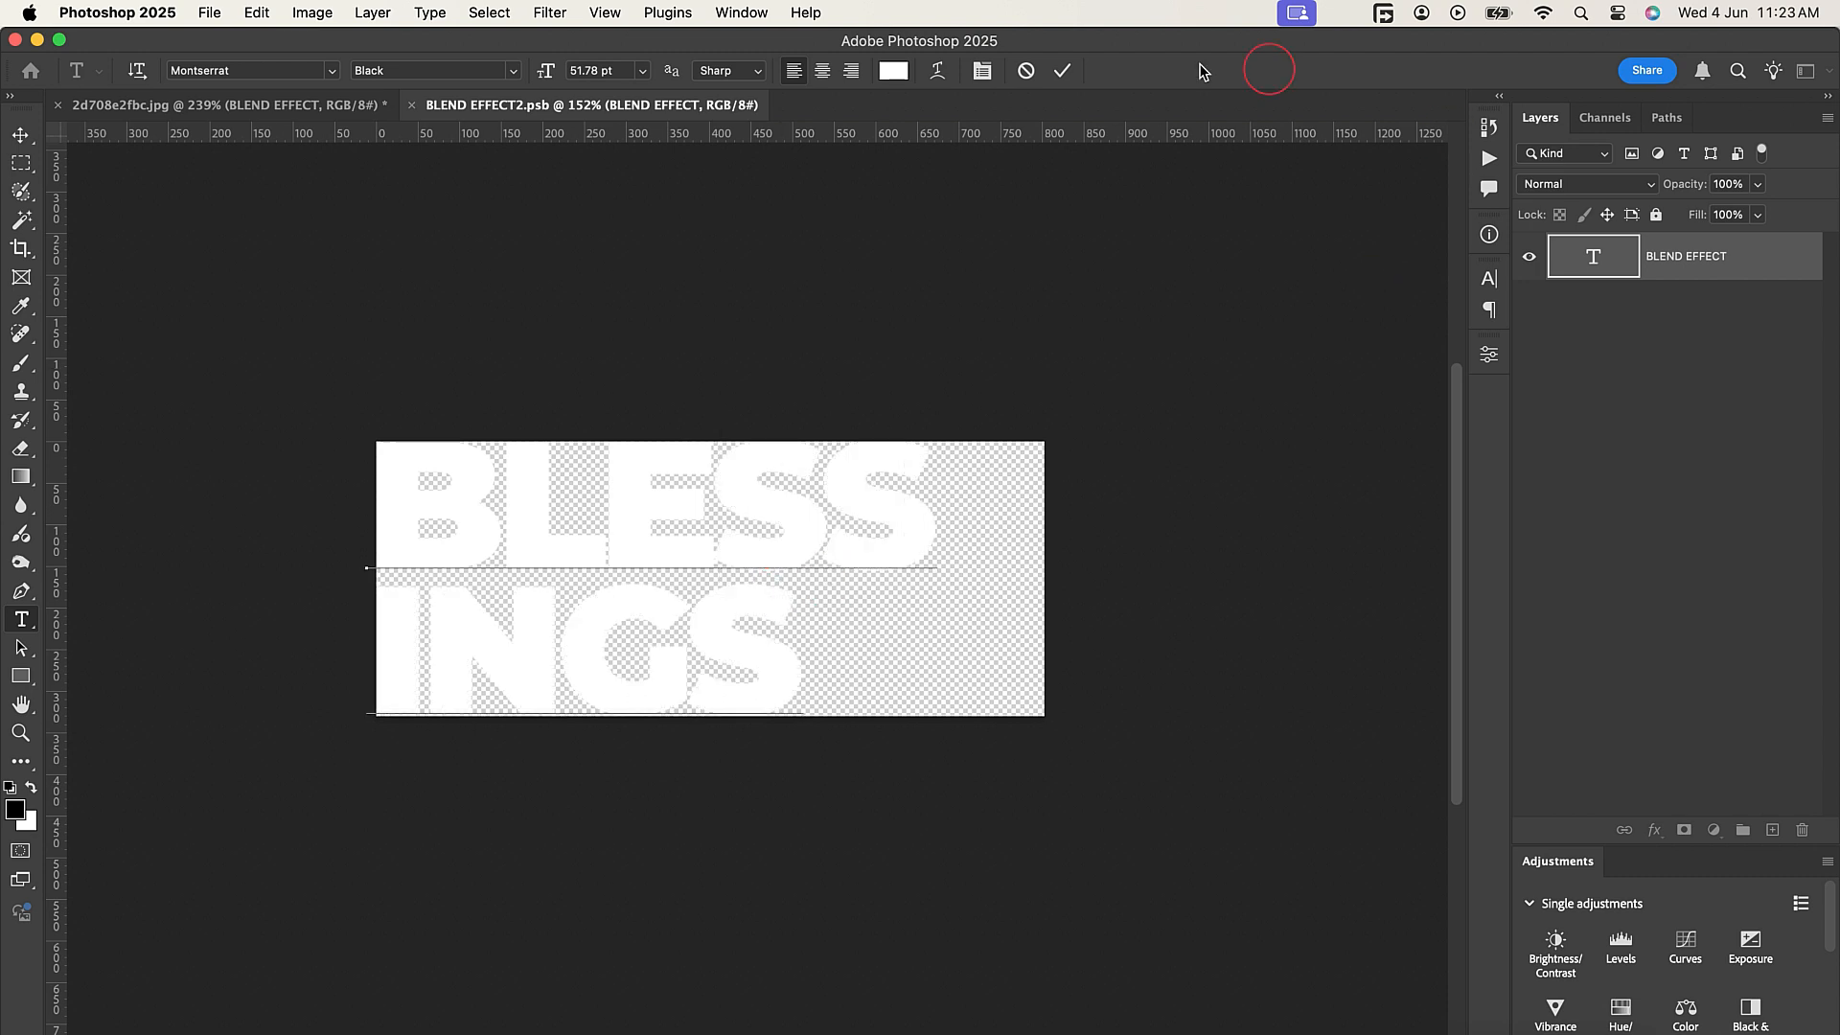
pyautogui.click(1077, 70)
pyautogui.press('v')
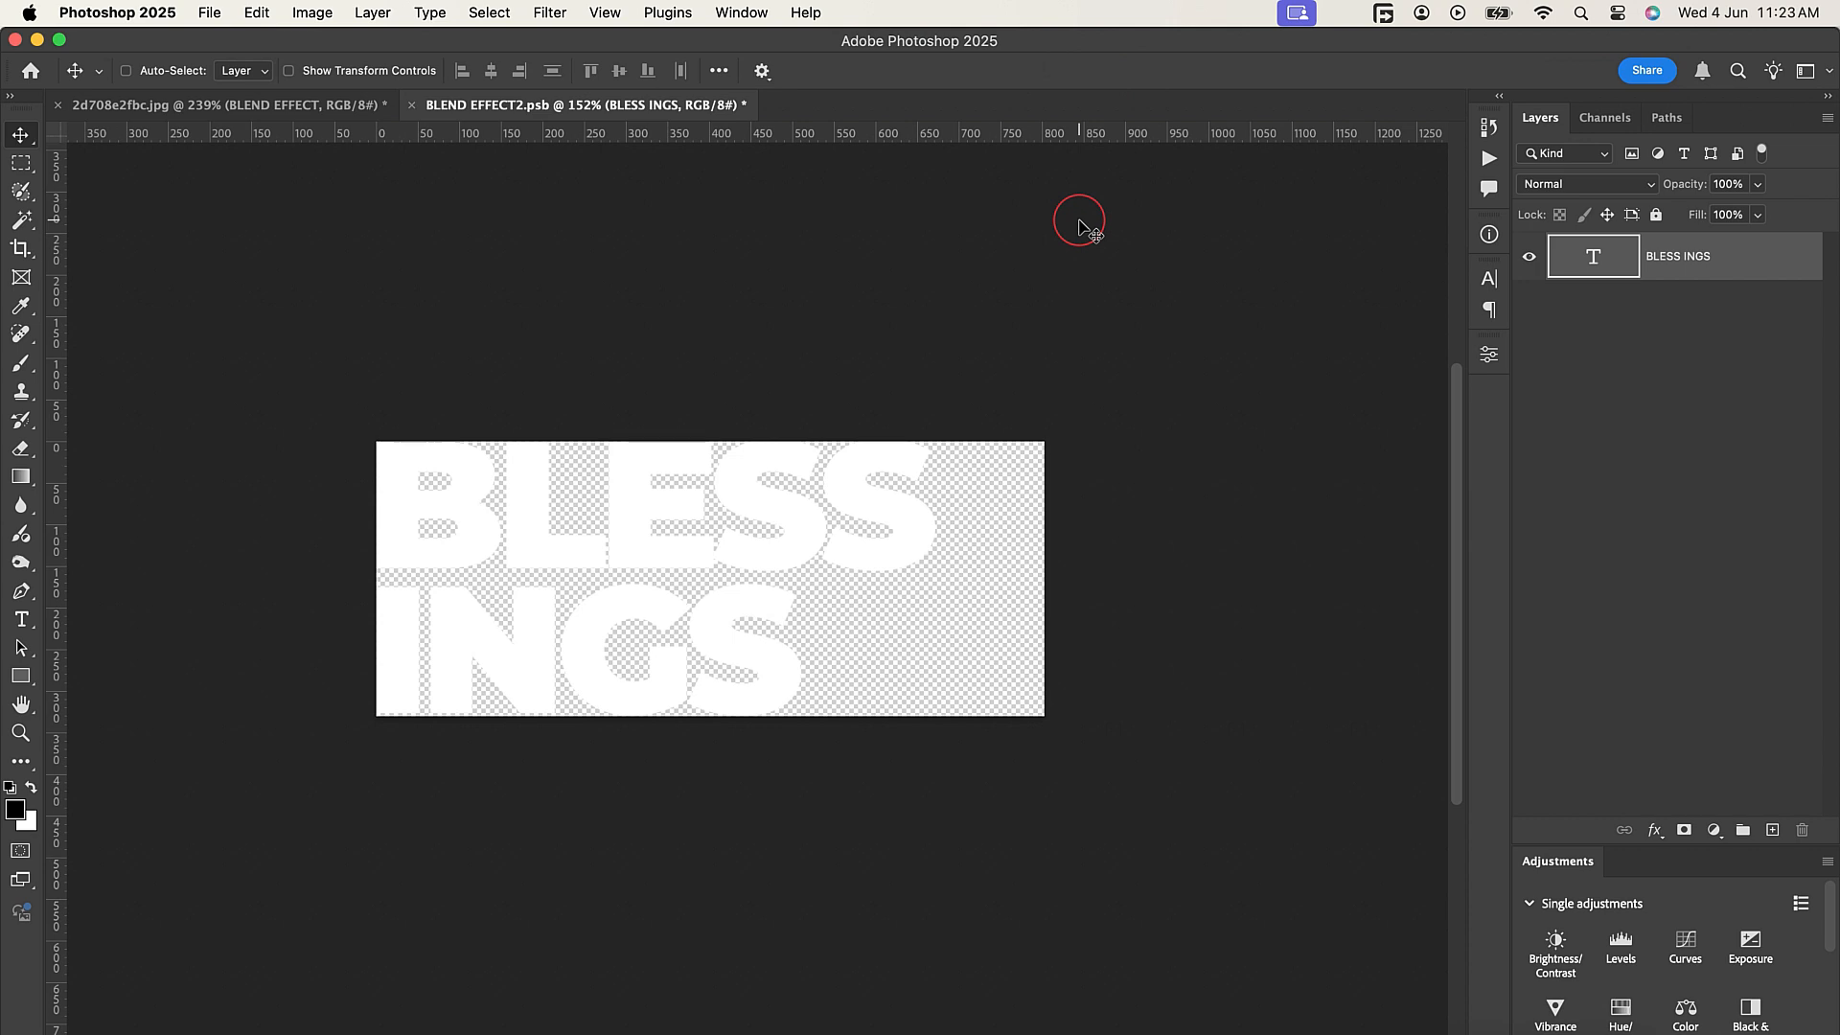
# Save the Smart Object's contents to update the text in the fabric image, and undo that update there
pyautogui.press('super+s')
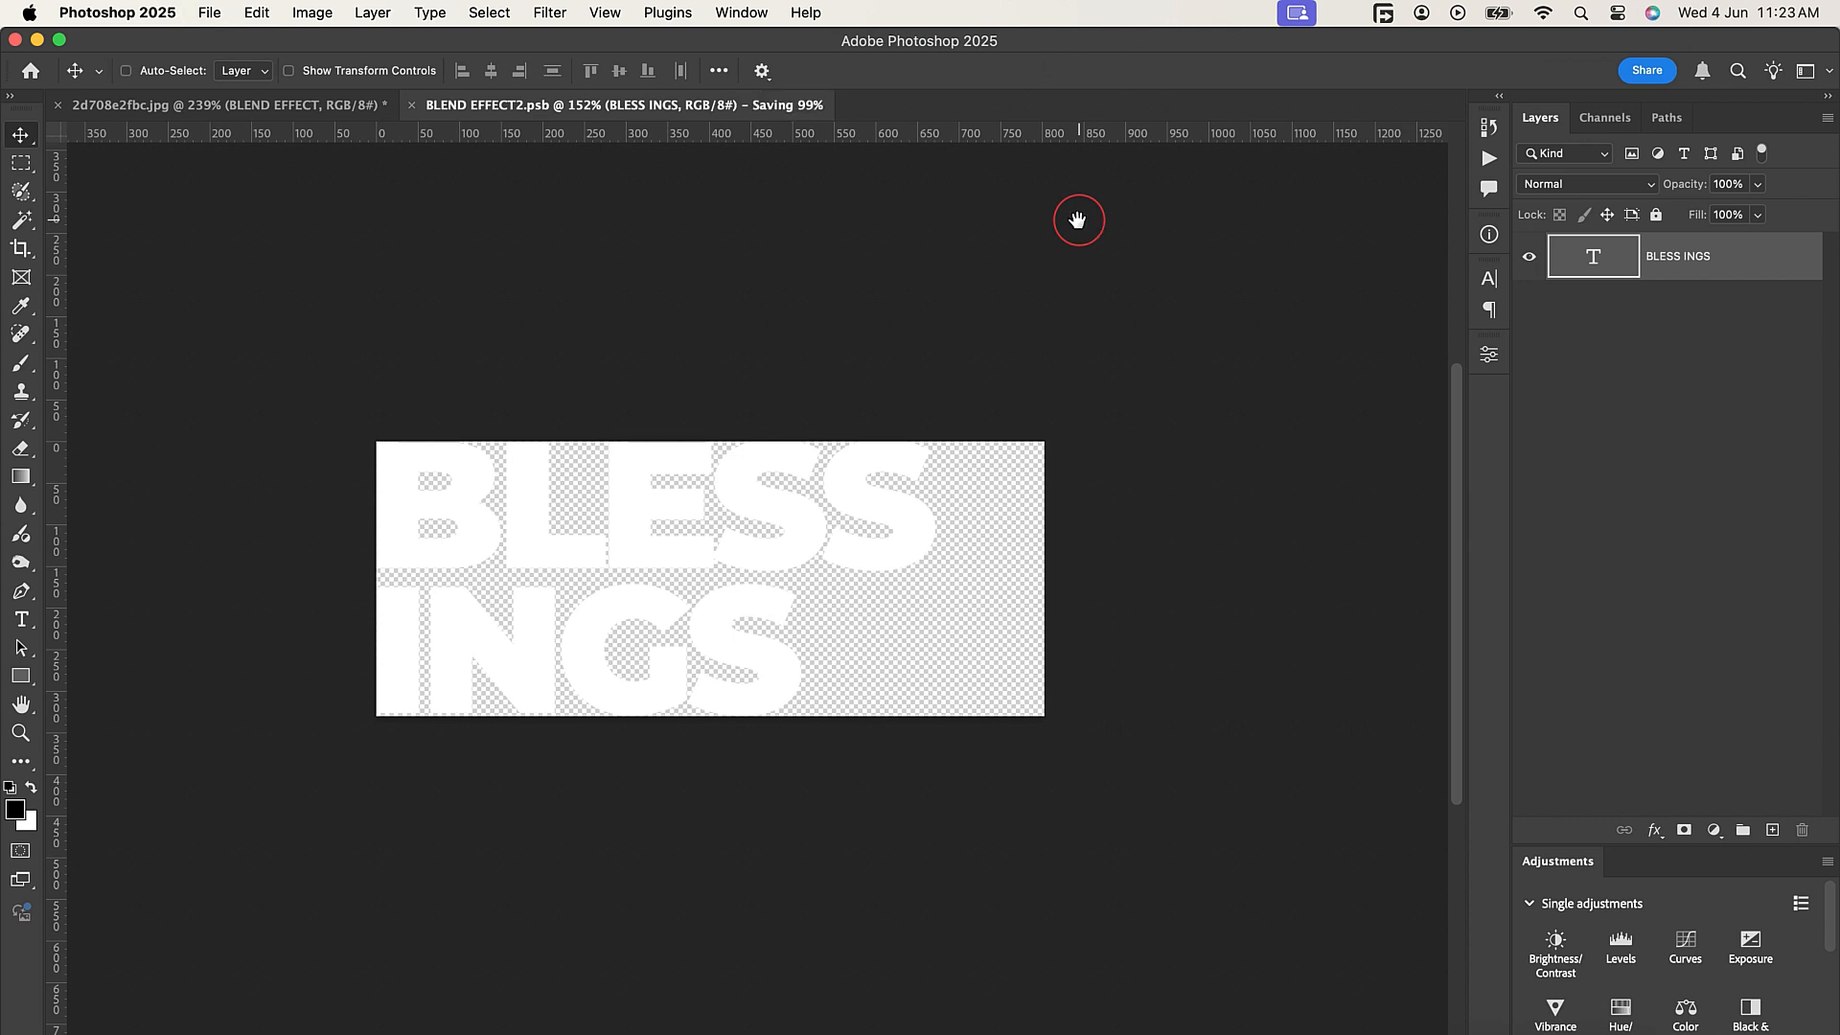
pyautogui.click(237, 106)
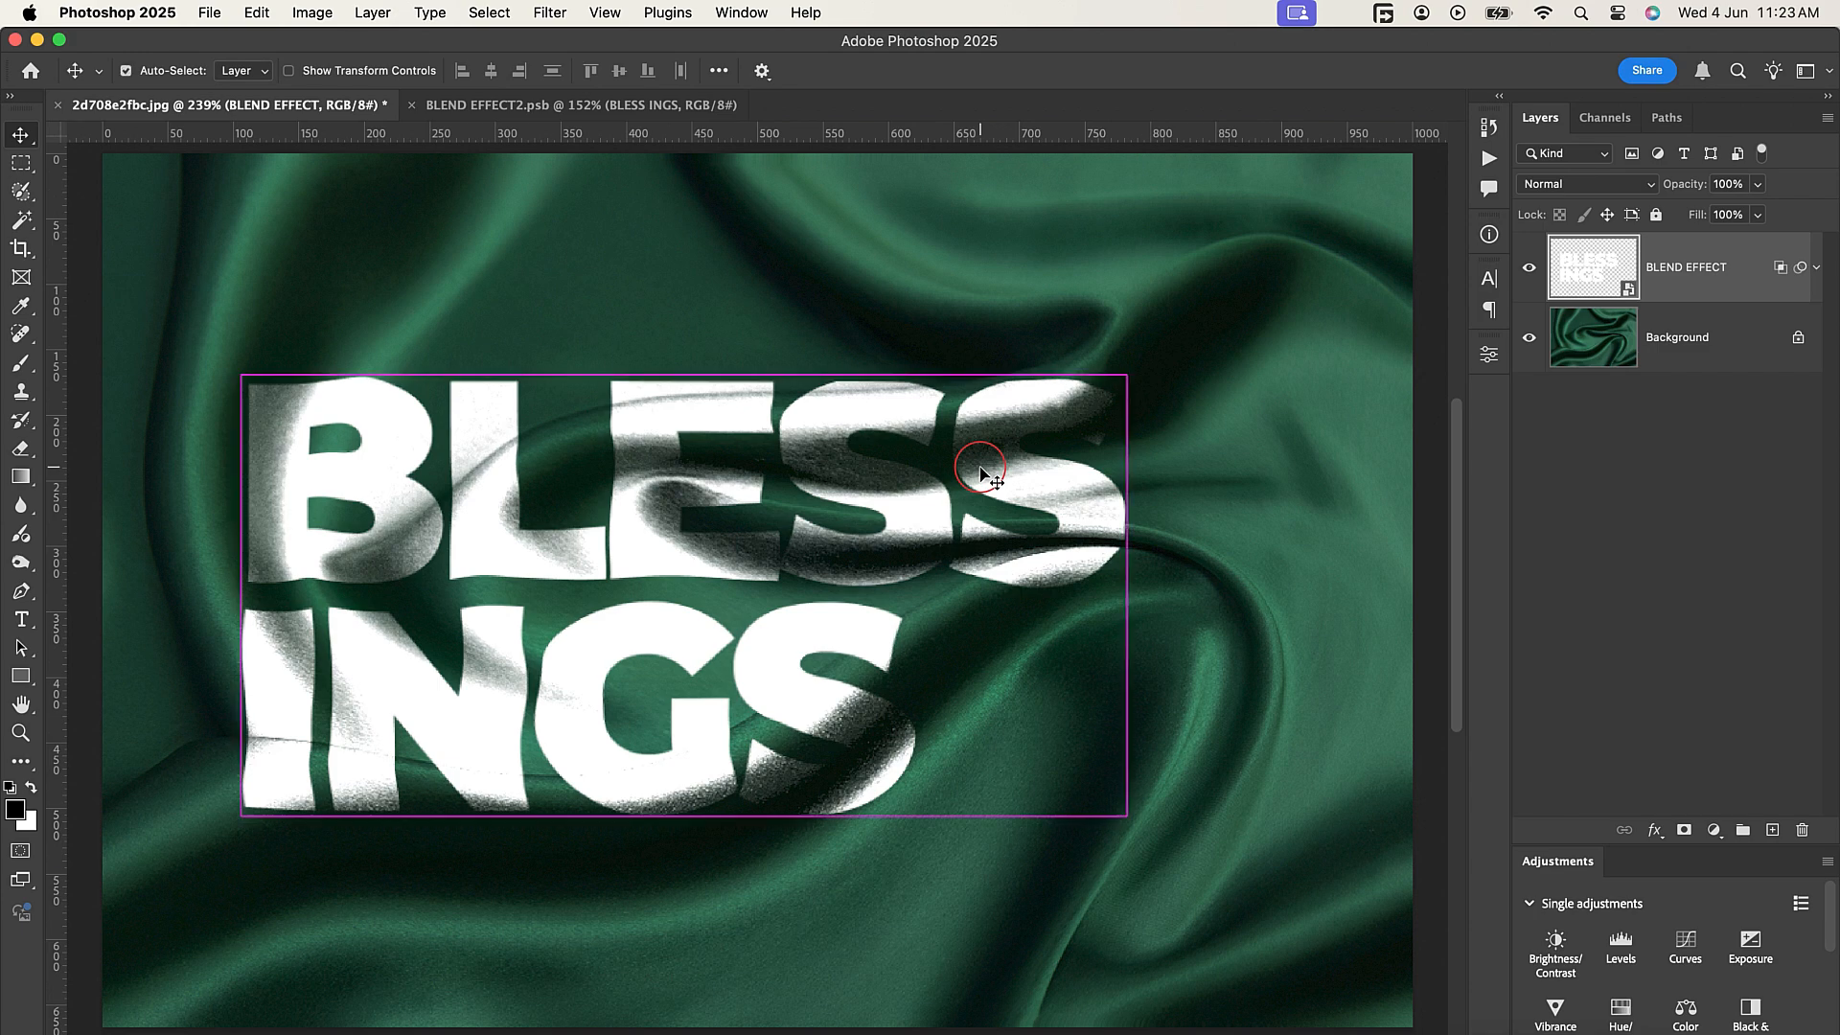
pyautogui.press('super+z')
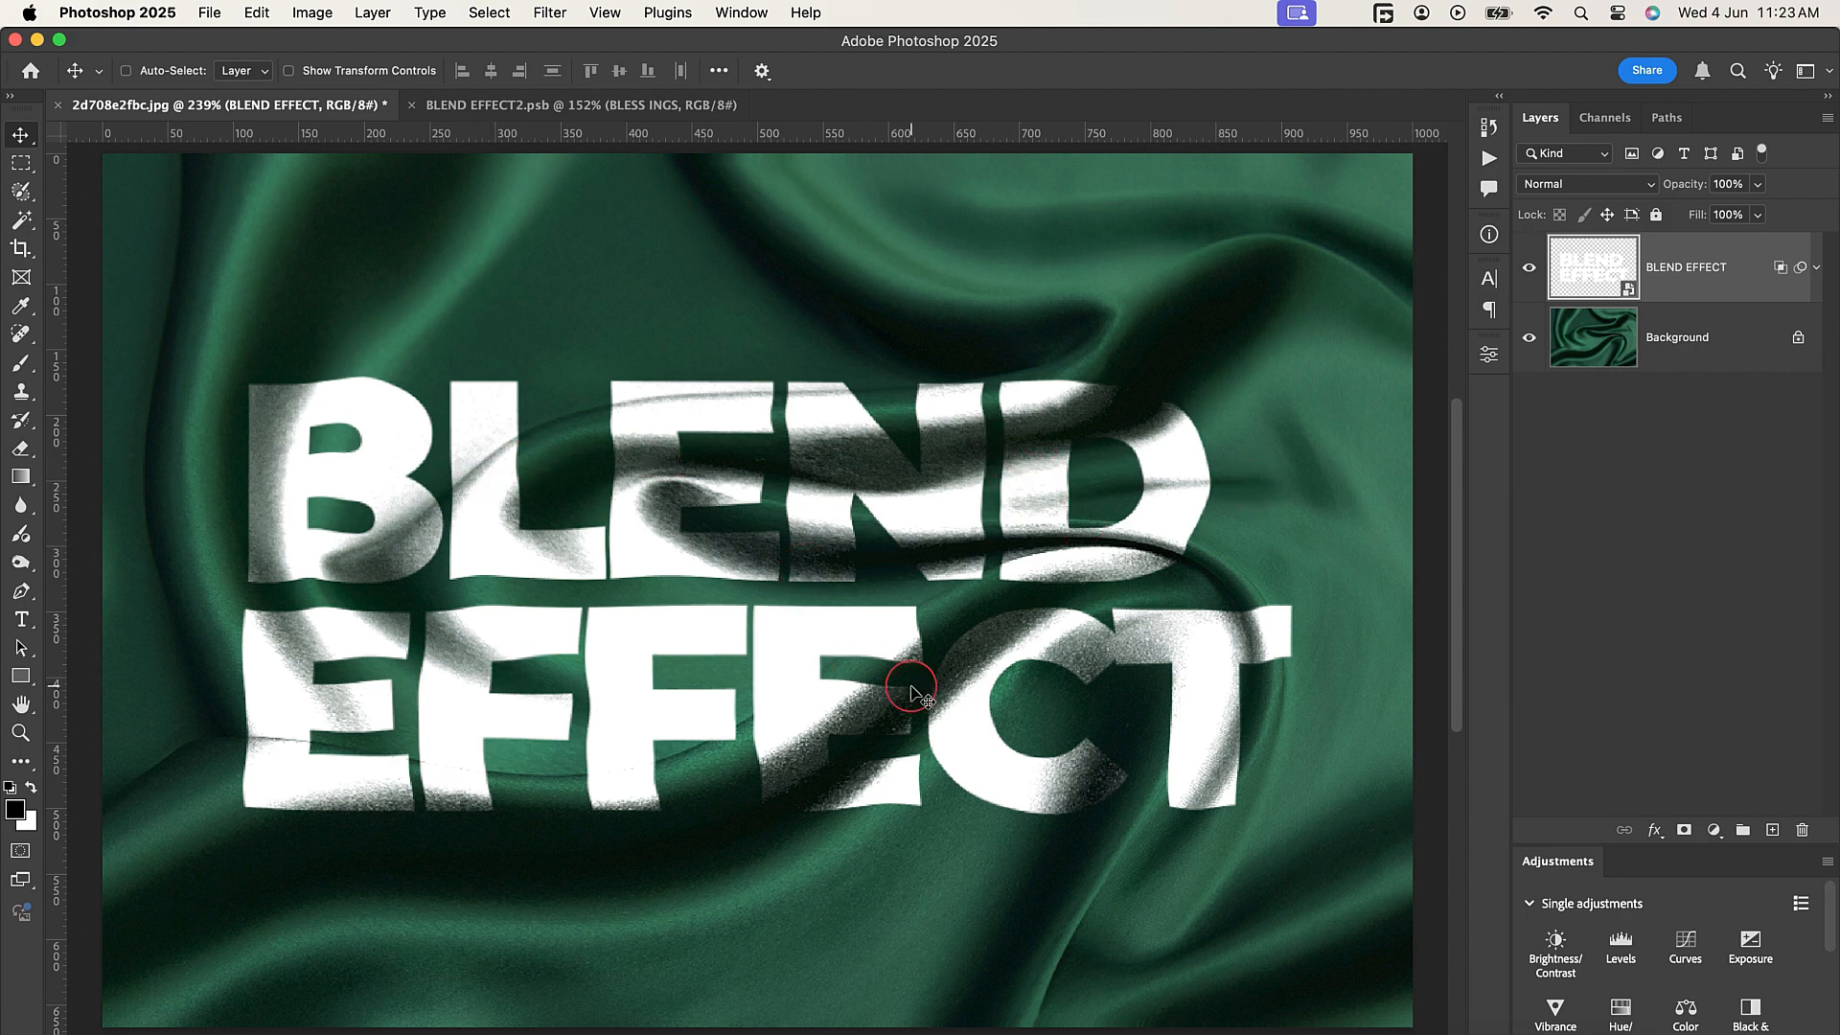
pyautogui.press('super')
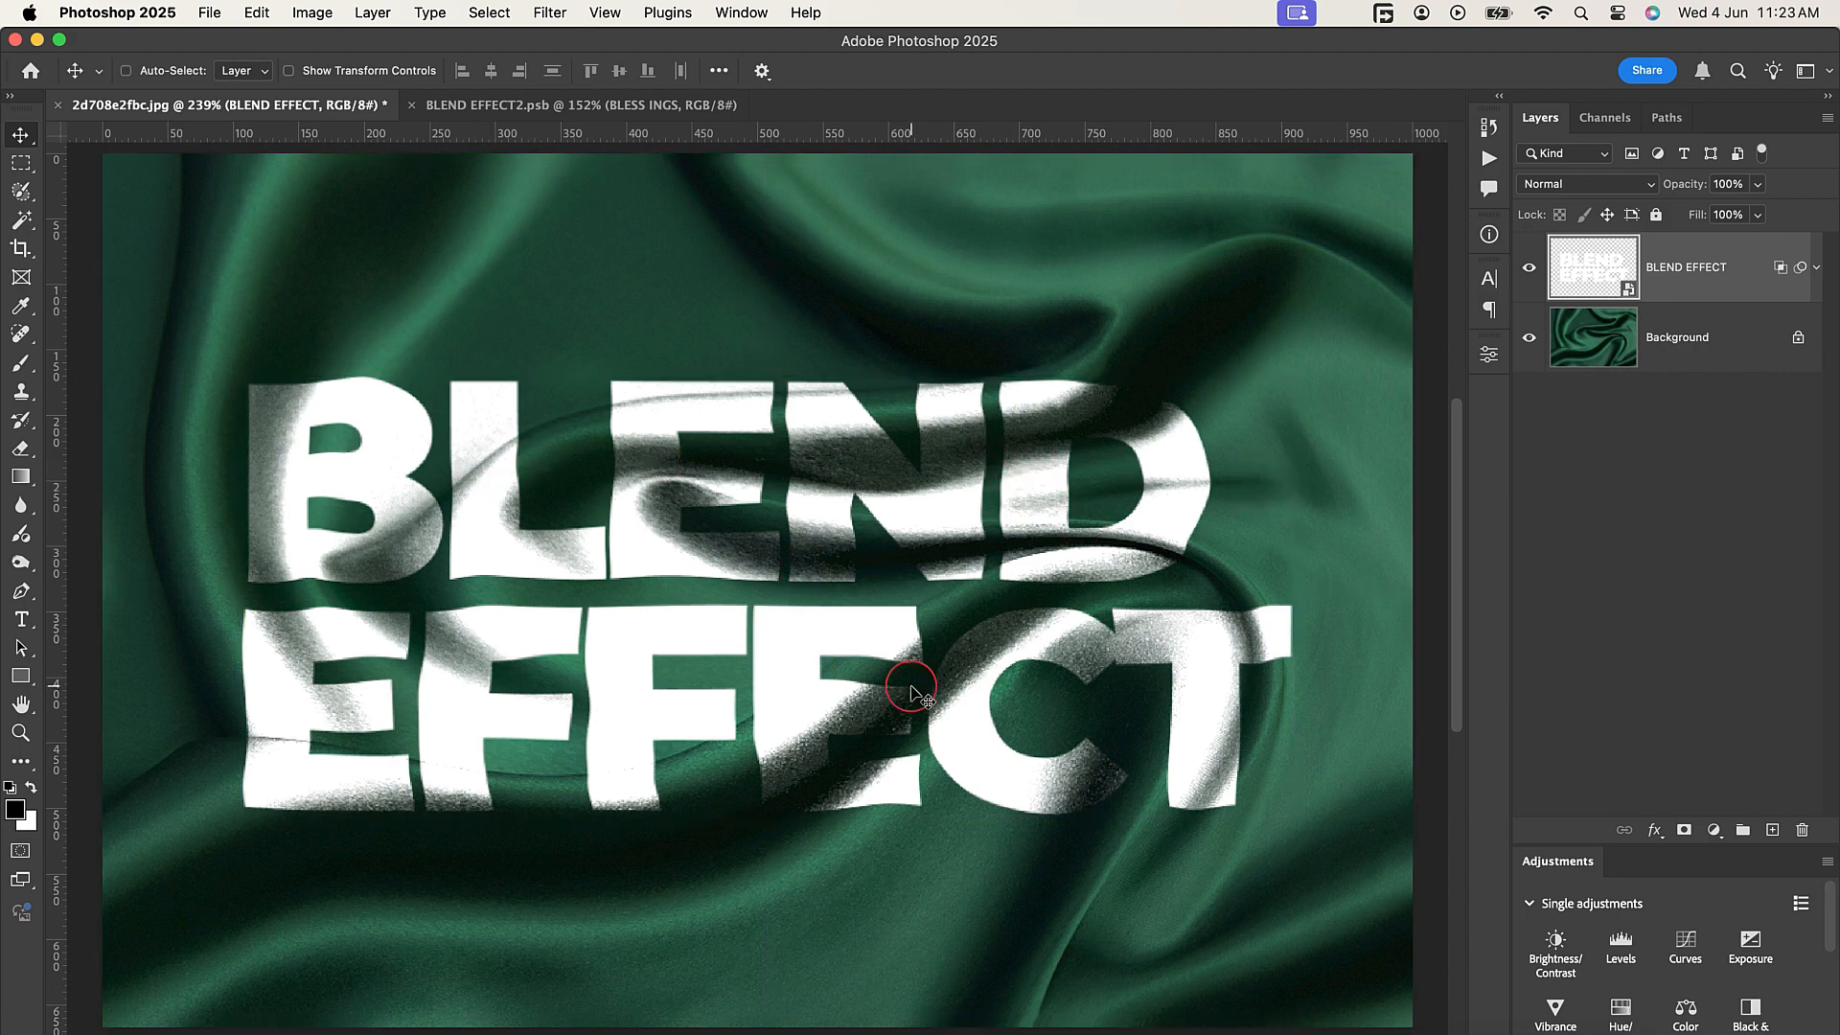